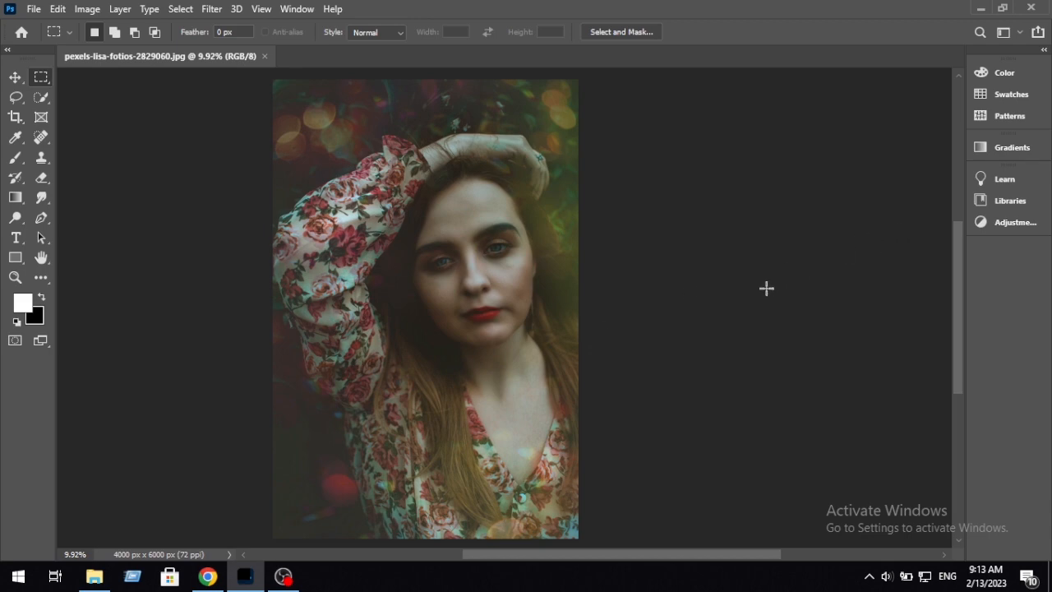
Step: Show the Layers panel and place it beside the portrait
scroll(488, 301, up, 4)
scroll(481, 313, up, 1)
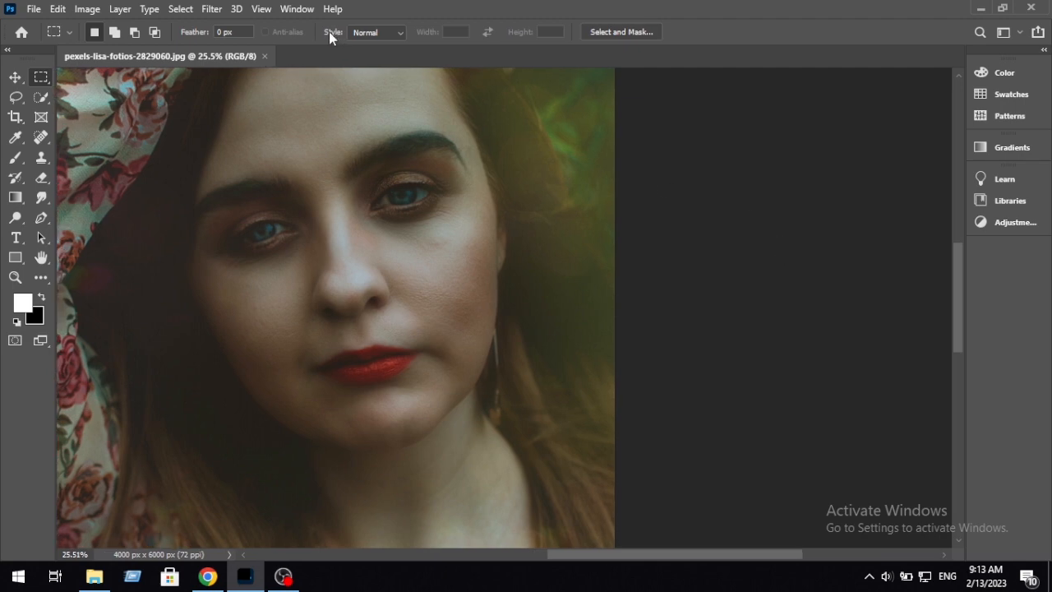
click(293, 12)
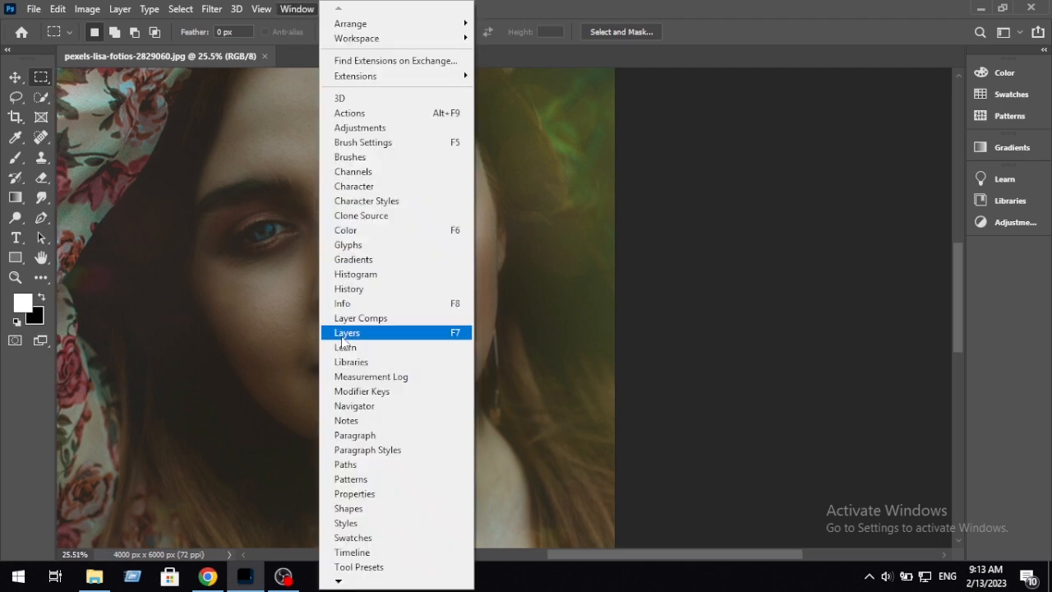
click(436, 334)
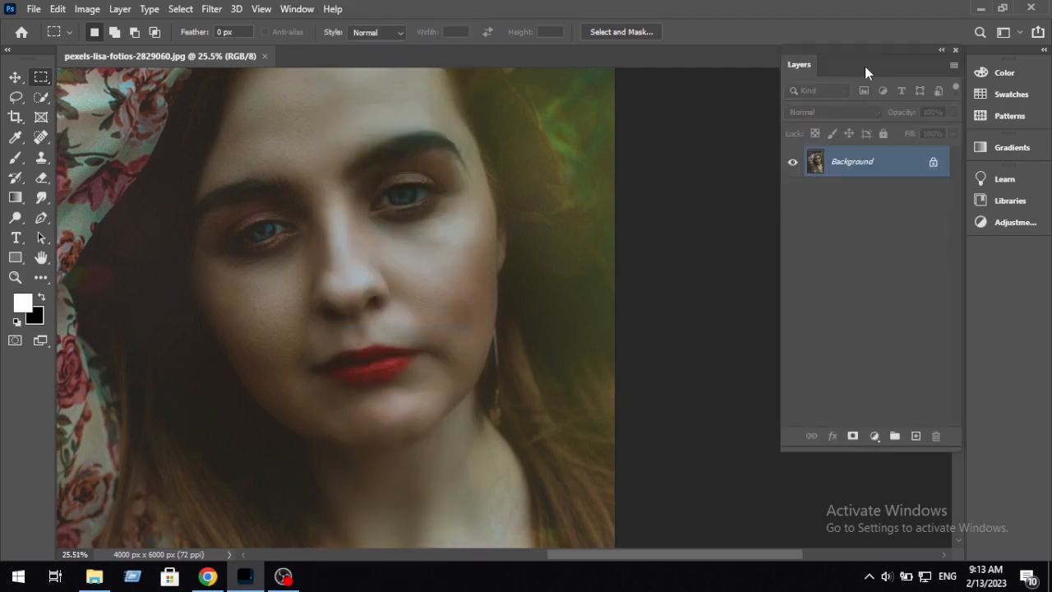
drag(865, 66, 839, 109)
Step: Duplicate the Background layer
drag(540, 279, 625, 291)
drag(506, 261, 535, 256)
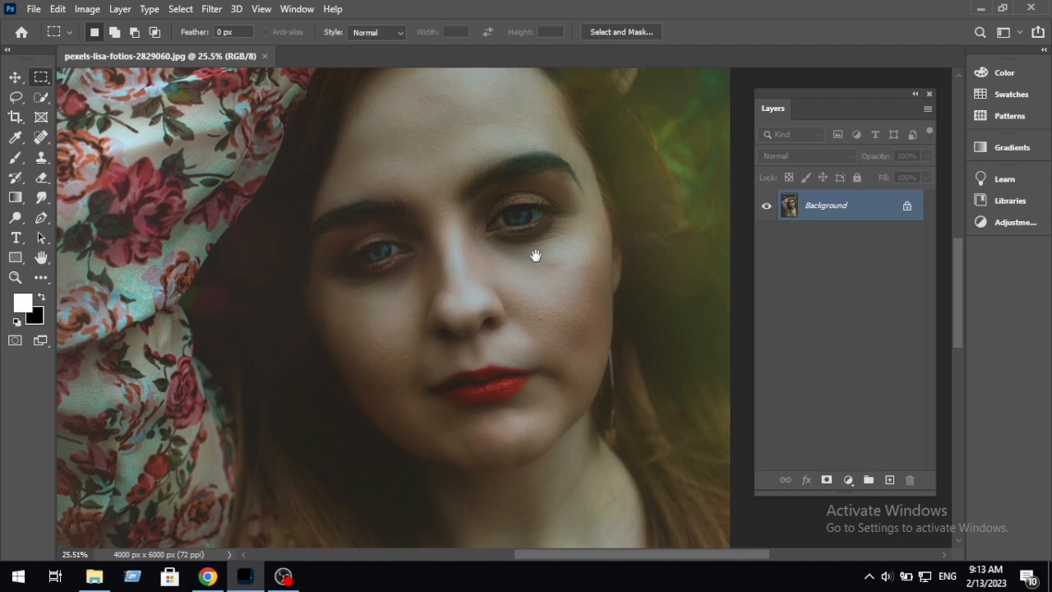
drag(826, 206, 890, 480)
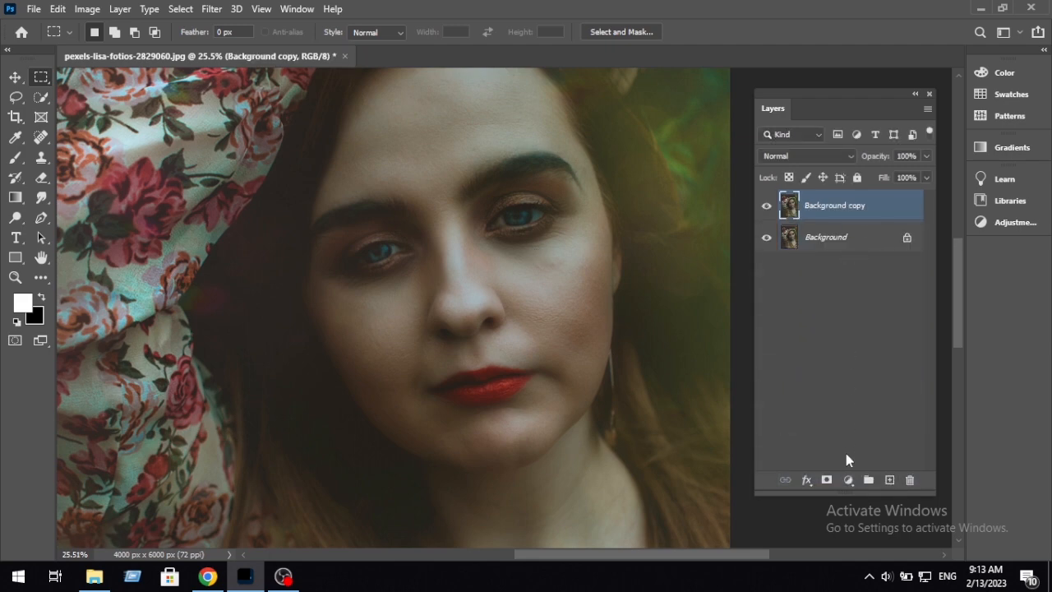
Step: Add a Curves adjustment layer above Background copy and move its properties clear of most of the face
click(848, 479)
click(865, 276)
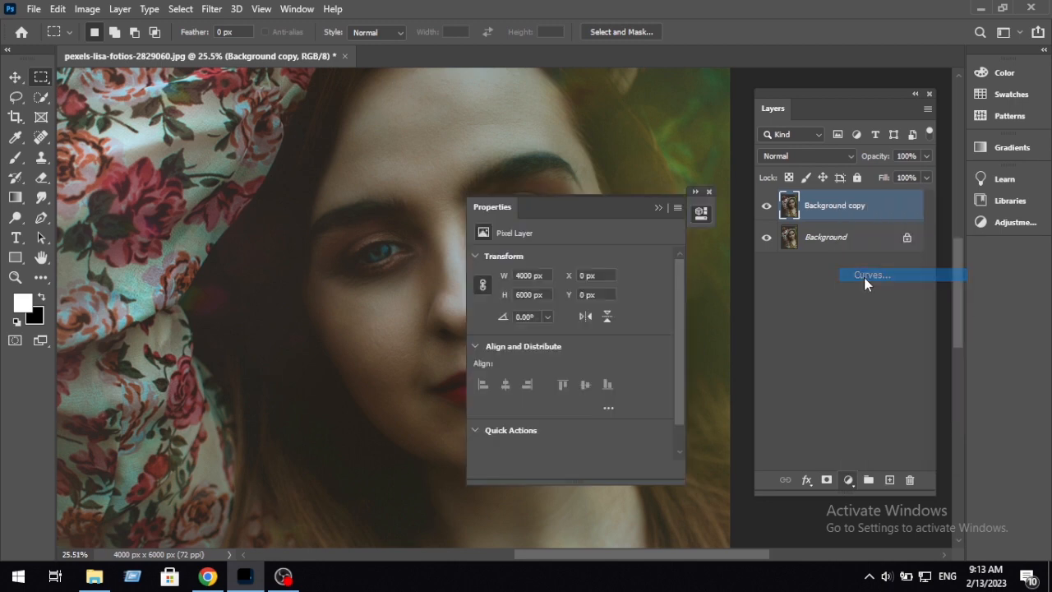
drag(580, 201, 639, 231)
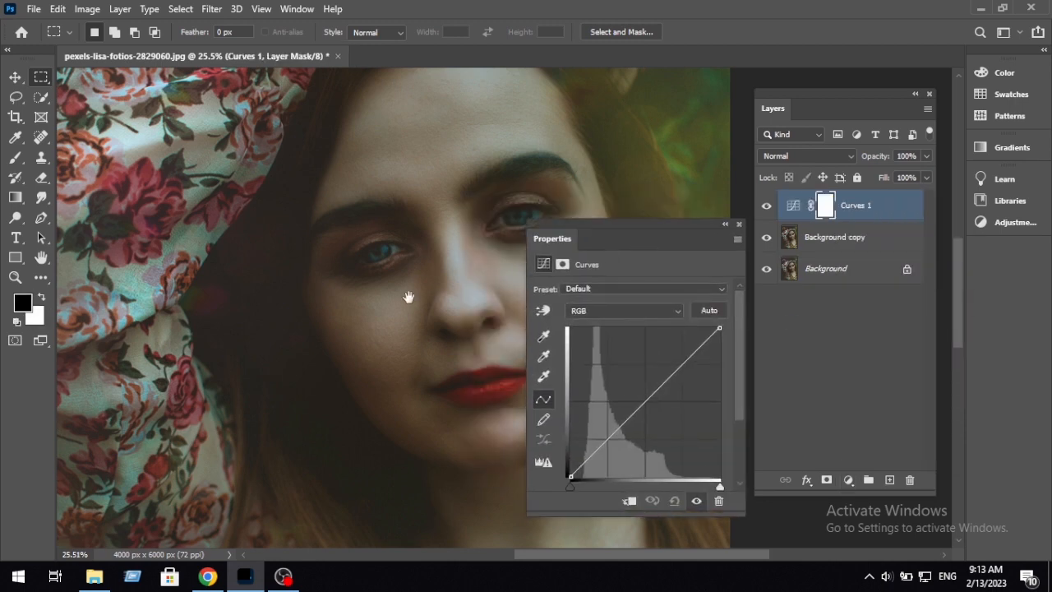
Step: Turn on the Curves on-image adjustment and slightly brighten the tones sampled from the cheek under the eye
drag(409, 298, 100, 288)
scroll(308, 298, up, 8)
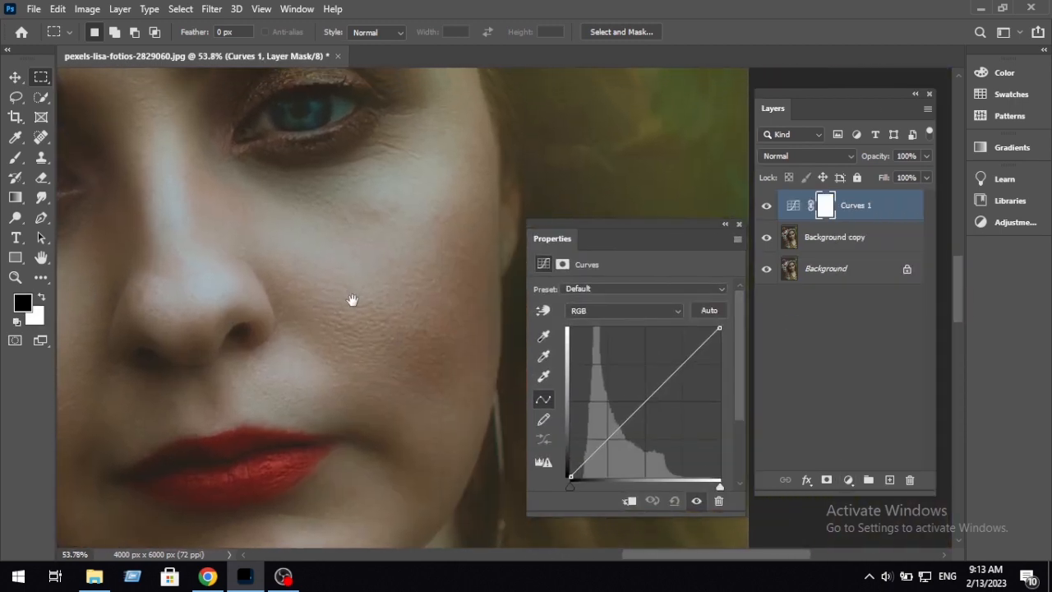
scroll(352, 300, down, 4)
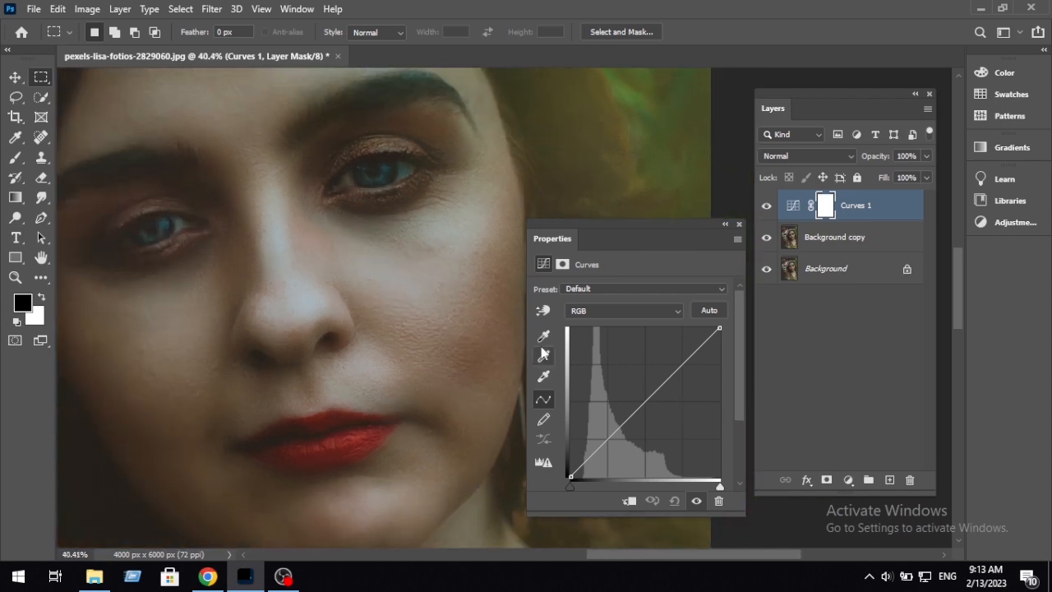
click(542, 310)
scroll(420, 271, up, 3)
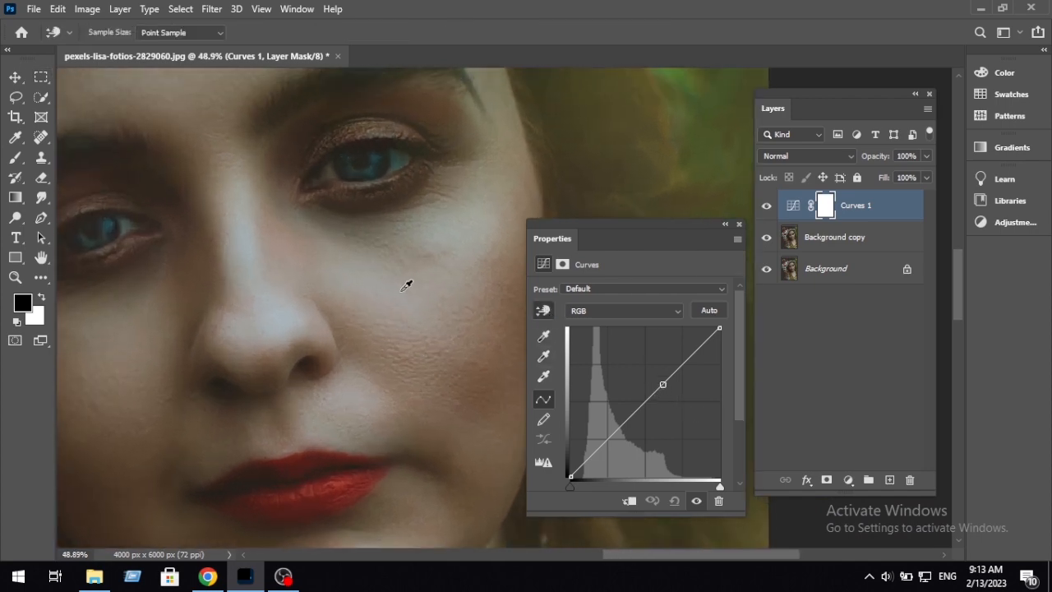
click(404, 289)
drag(405, 290, 406, 279)
Step: Lift the cheek's bright tones a little more and add a second, slightly raised curve point for its darker tones
drag(168, 297, 269, 339)
scroll(272, 321, down, 4)
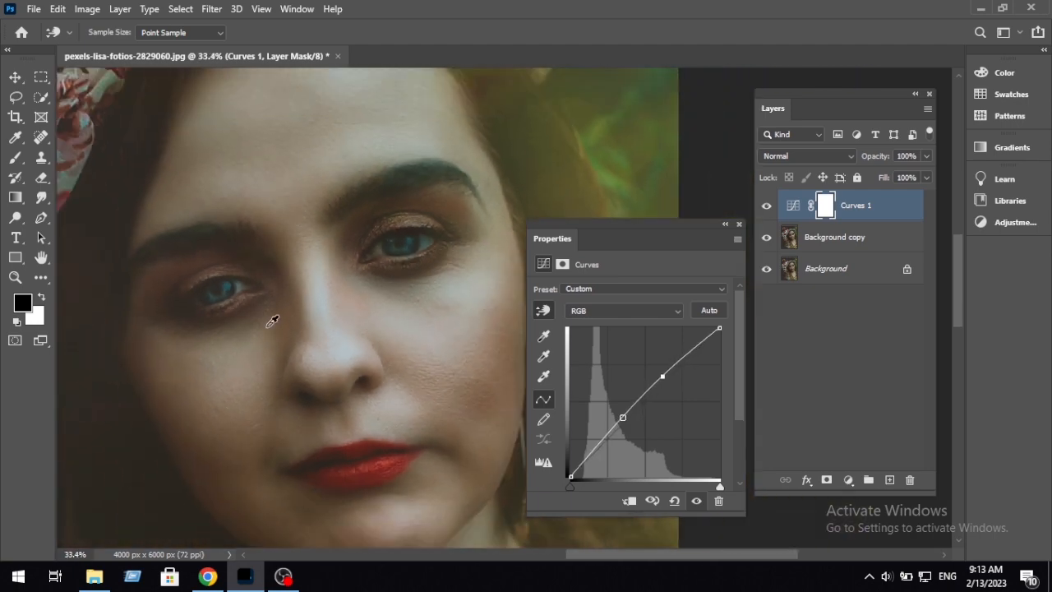
scroll(272, 322, up, 4)
drag(393, 352, 297, 333)
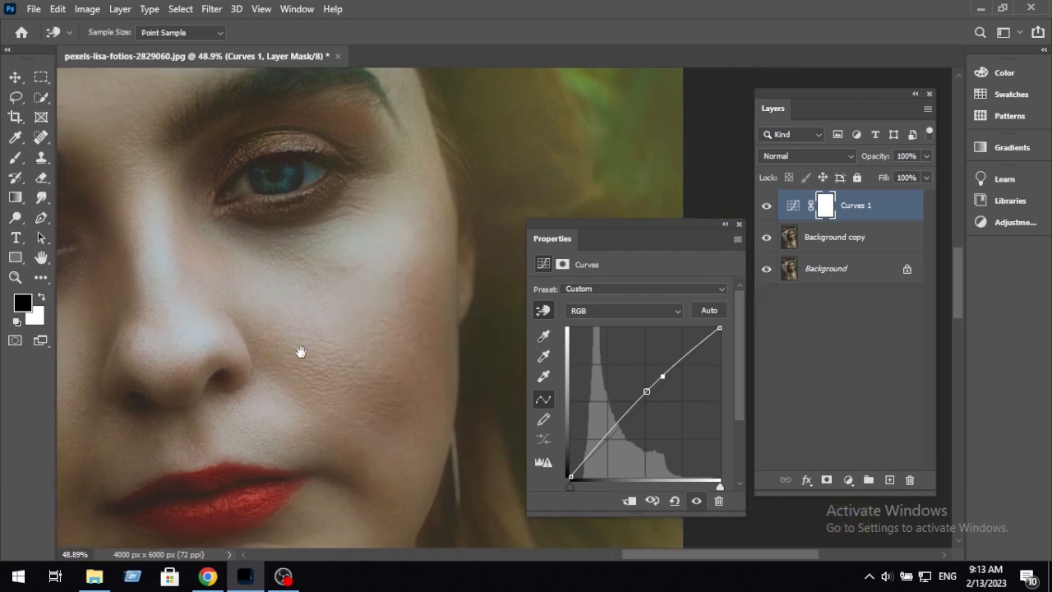
drag(401, 240, 402, 237)
drag(386, 289, 368, 249)
drag(371, 333, 354, 277)
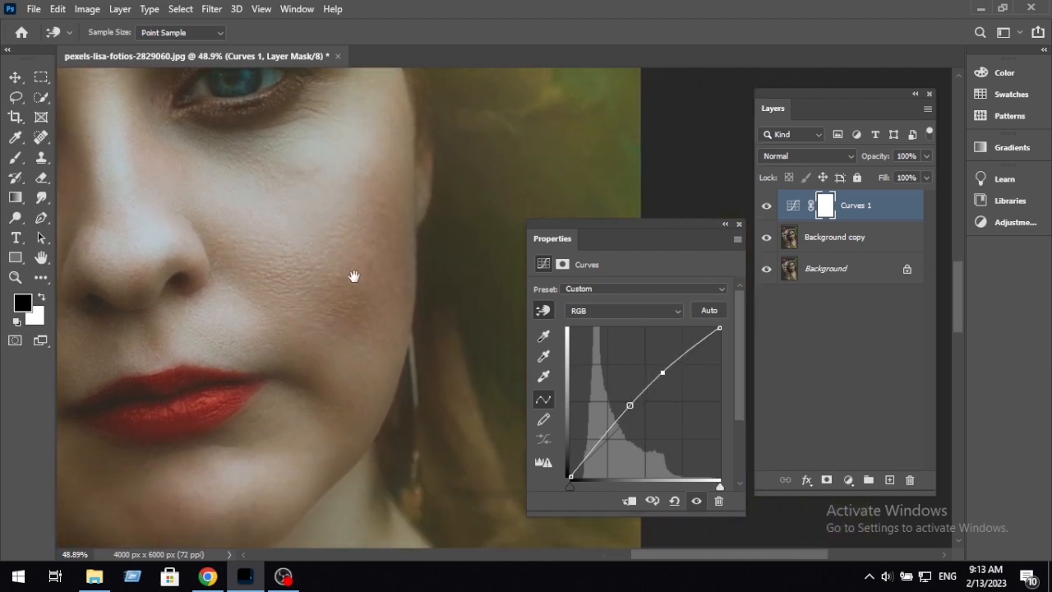
click(385, 290)
drag(387, 289, 384, 291)
Step: Compare the face with the Curves adjustment hidden and shown
scroll(378, 309, down, 5)
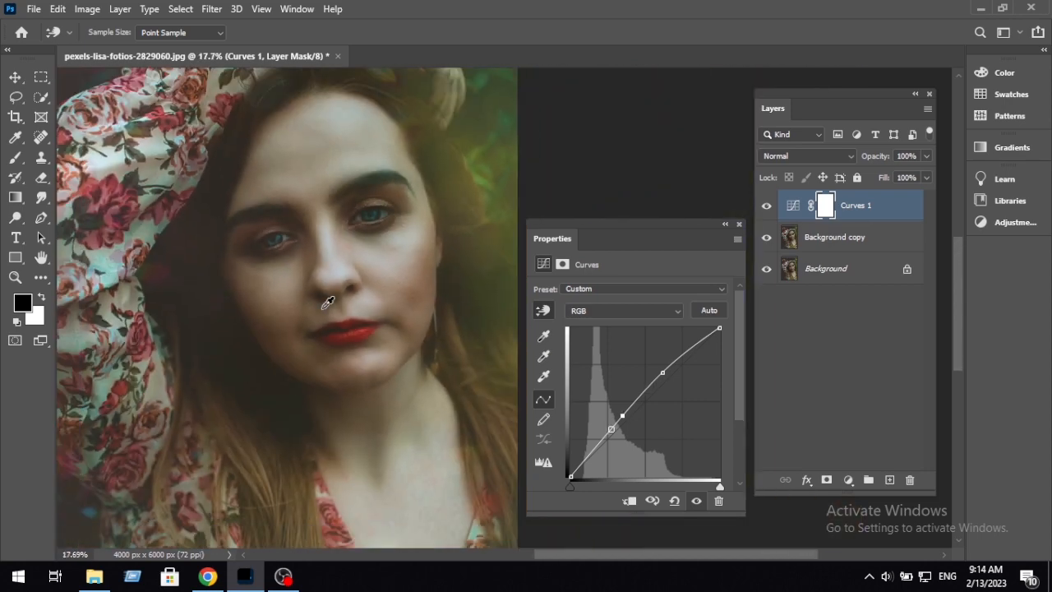
scroll(327, 304, up, 2)
drag(280, 310, 273, 392)
scroll(287, 305, up, 3)
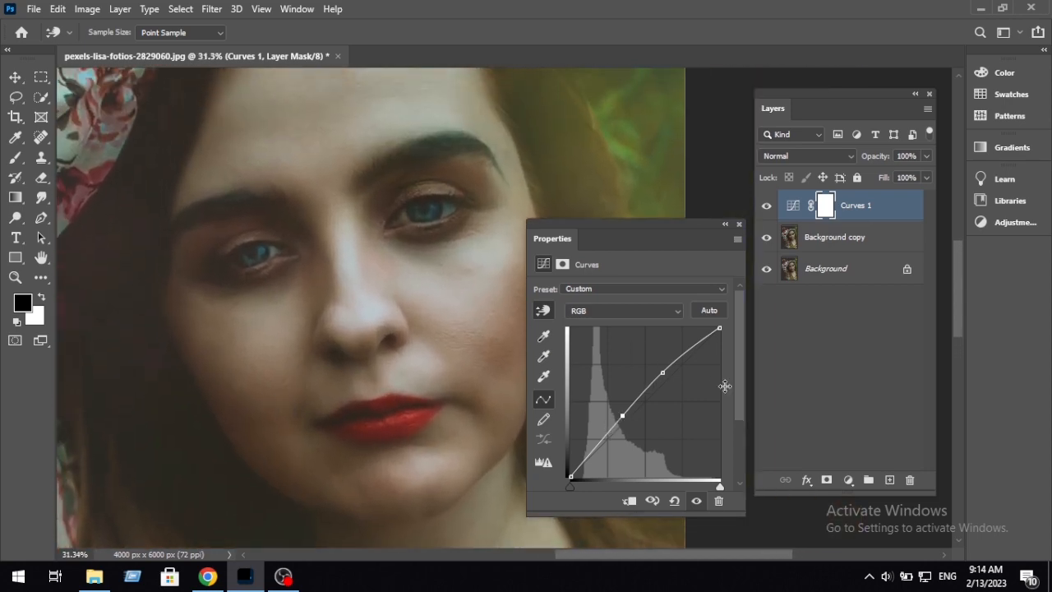
click(696, 501)
click(696, 500)
scroll(362, 380, up, 4)
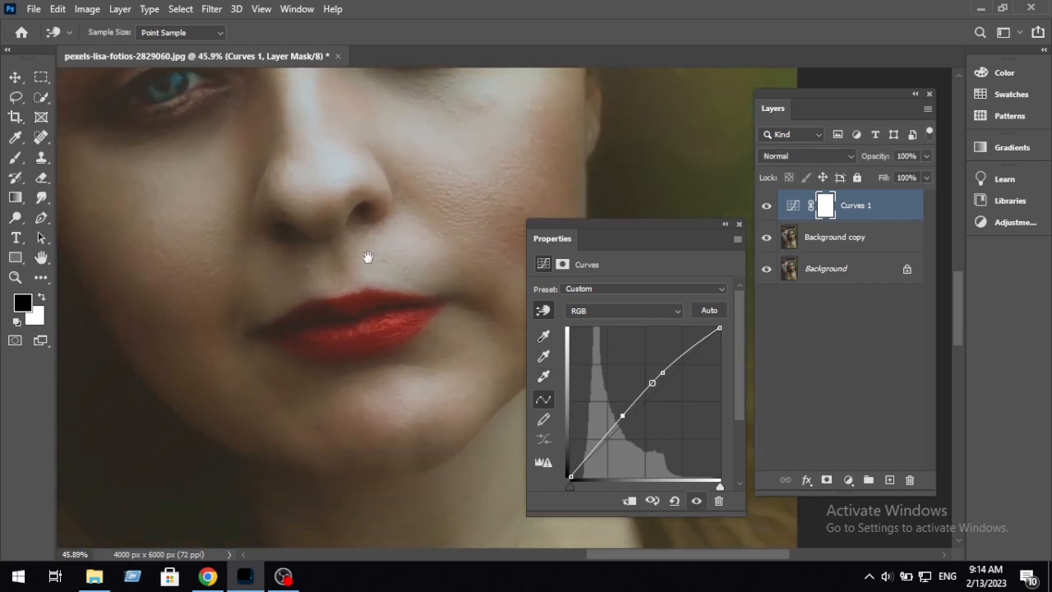
drag(367, 257, 408, 290)
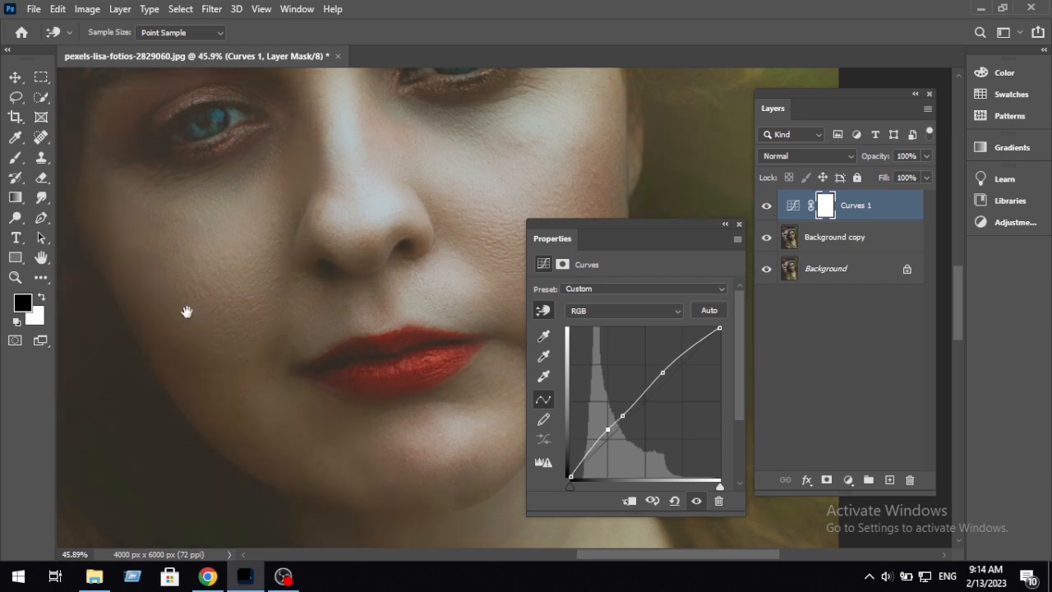
scroll(186, 376, down, 5)
scroll(240, 355, up, 5)
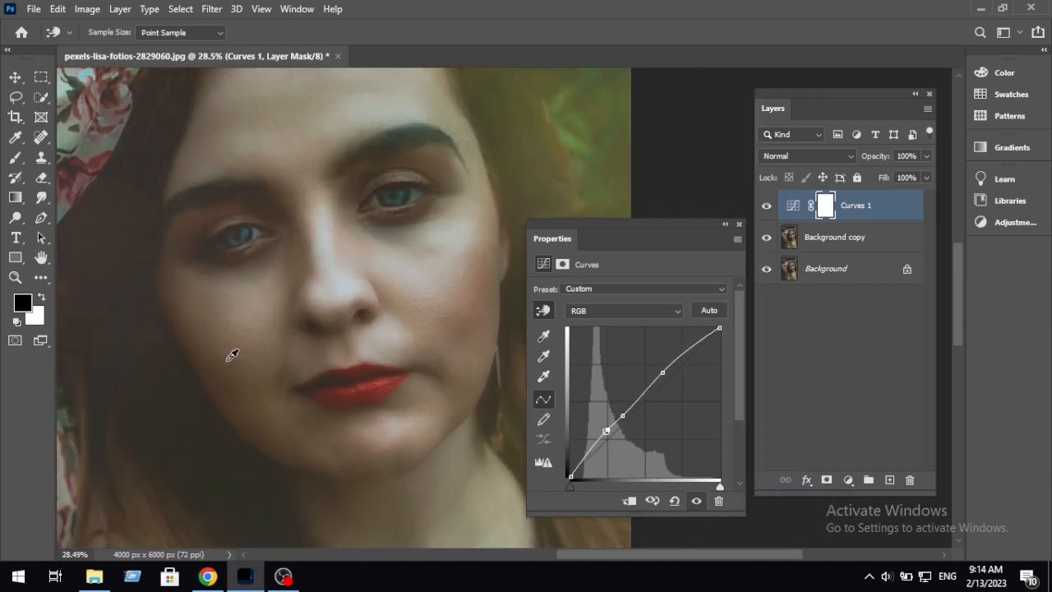
drag(220, 354, 211, 324)
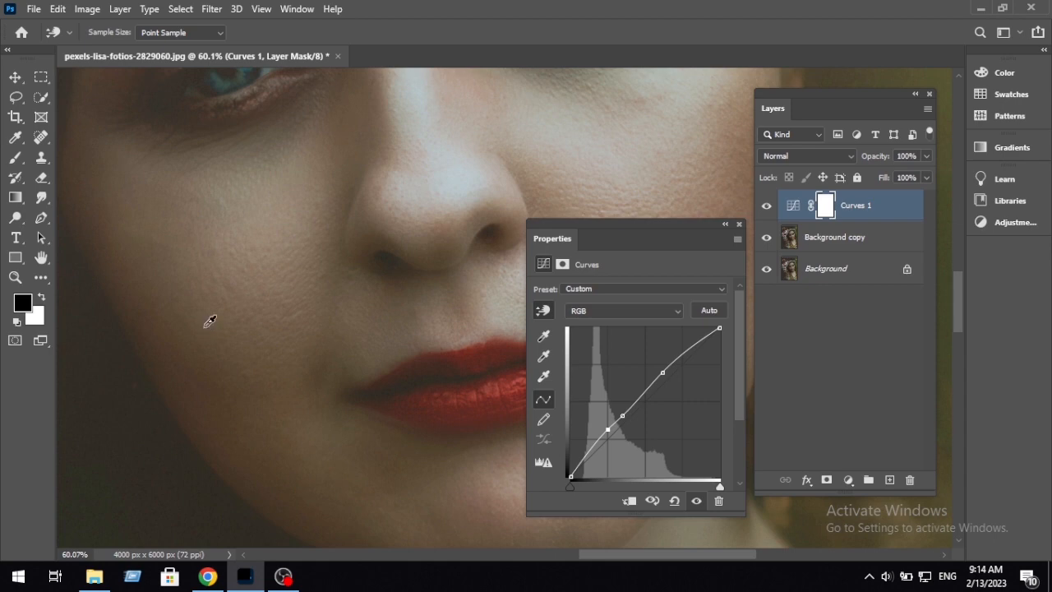
drag(608, 429, 624, 417)
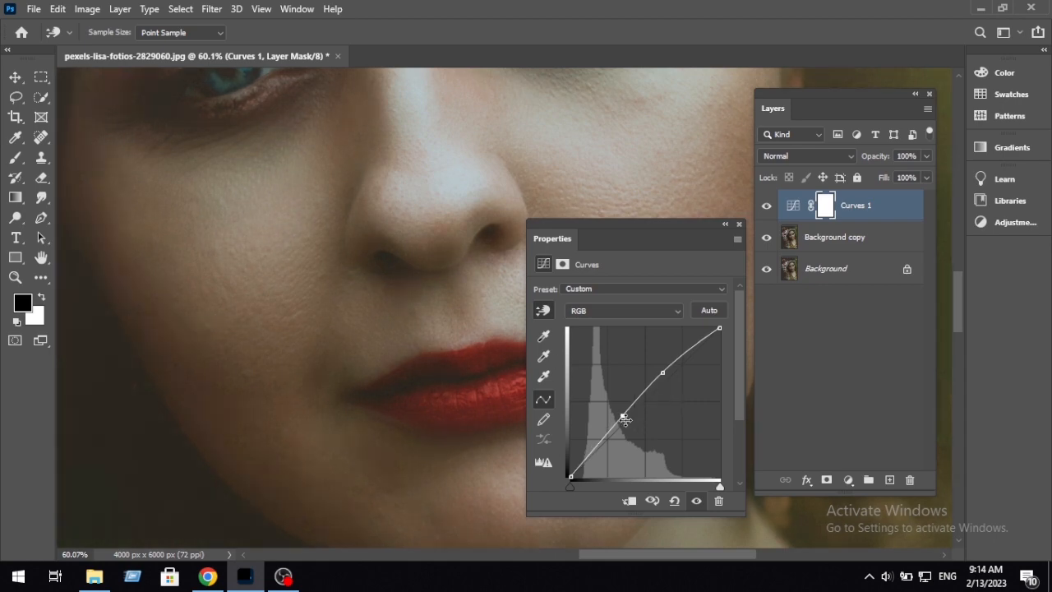
Step: Add a point in the lower quarter of the RGB curve, pull it slightly down to deepen the shadows, and close the curve's properties
ctrl+click(369, 409)
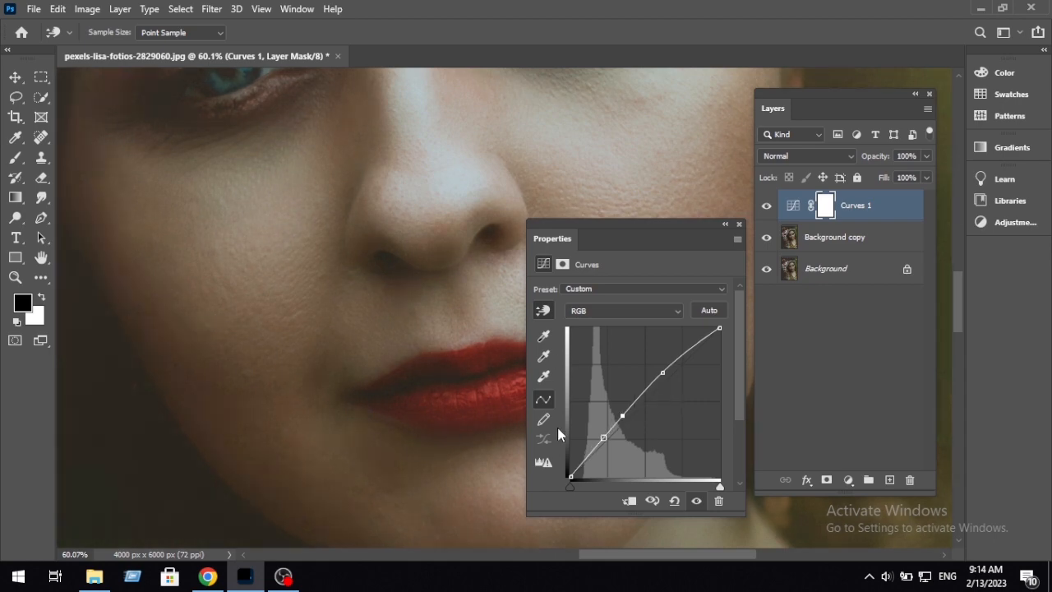
click(595, 453)
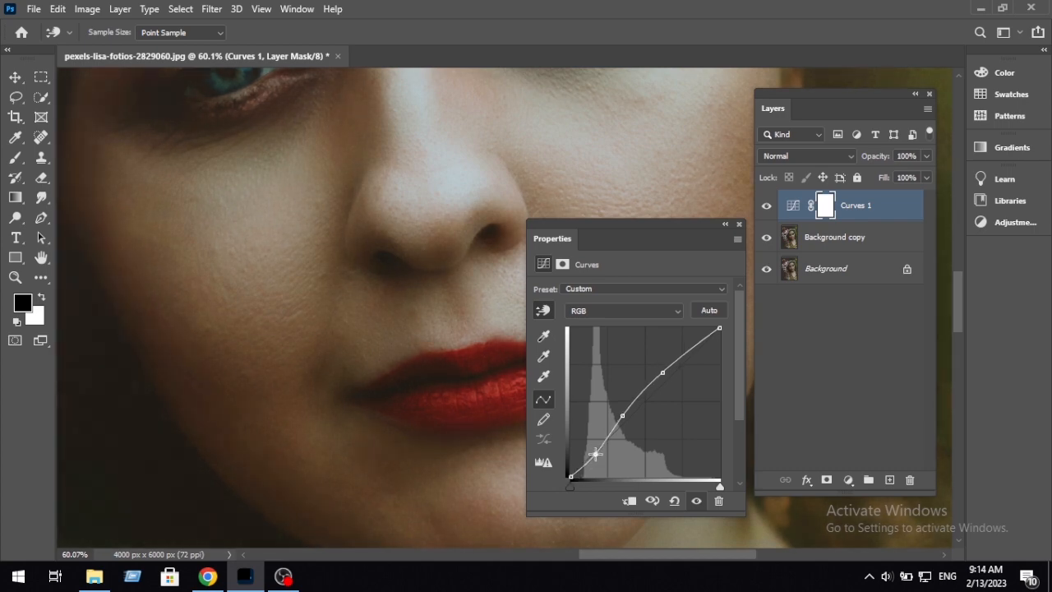
scroll(247, 411, down, 5)
ctrl+click(364, 299)
scroll(362, 300, down, 1)
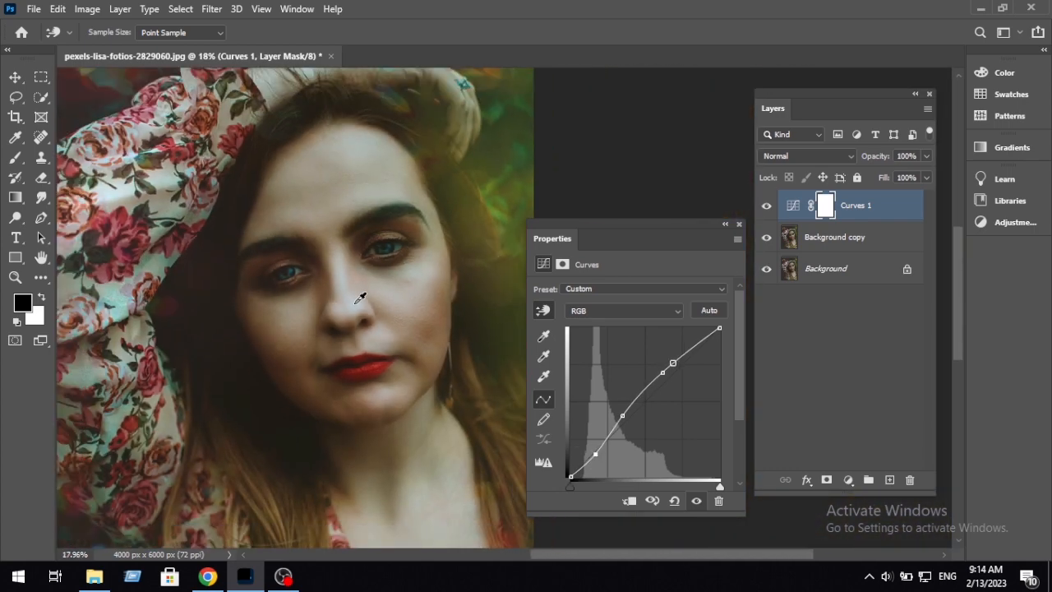
scroll(360, 298, down, 1)
key(ctrl+z)
click(739, 224)
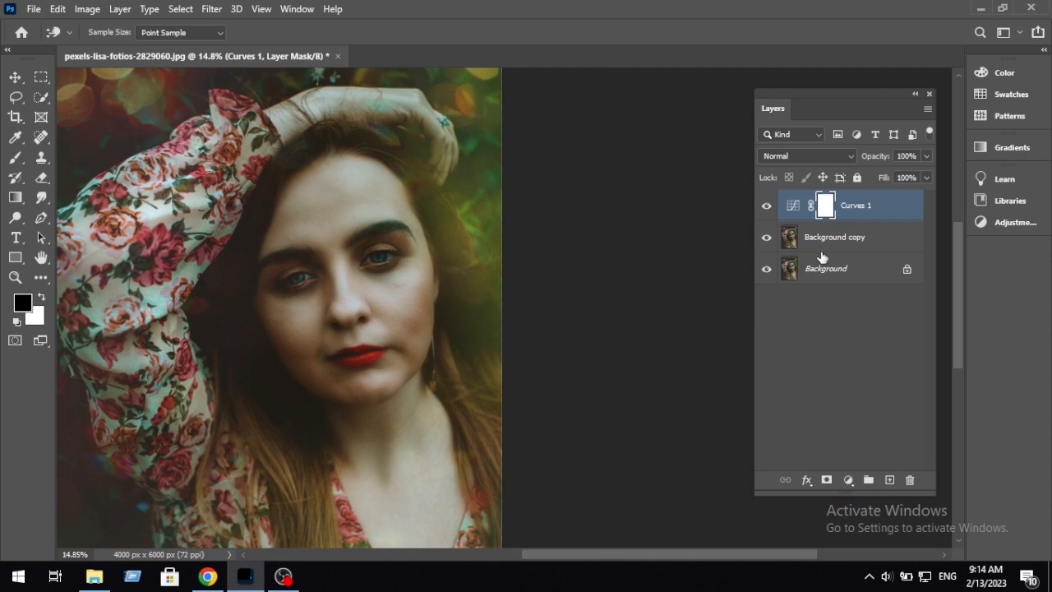
Step: Compare the portrait with the Curves 1 layer hidden and shown, and examine the forehead, cheeks and lips up close
click(766, 209)
click(767, 209)
scroll(282, 272, up, 7)
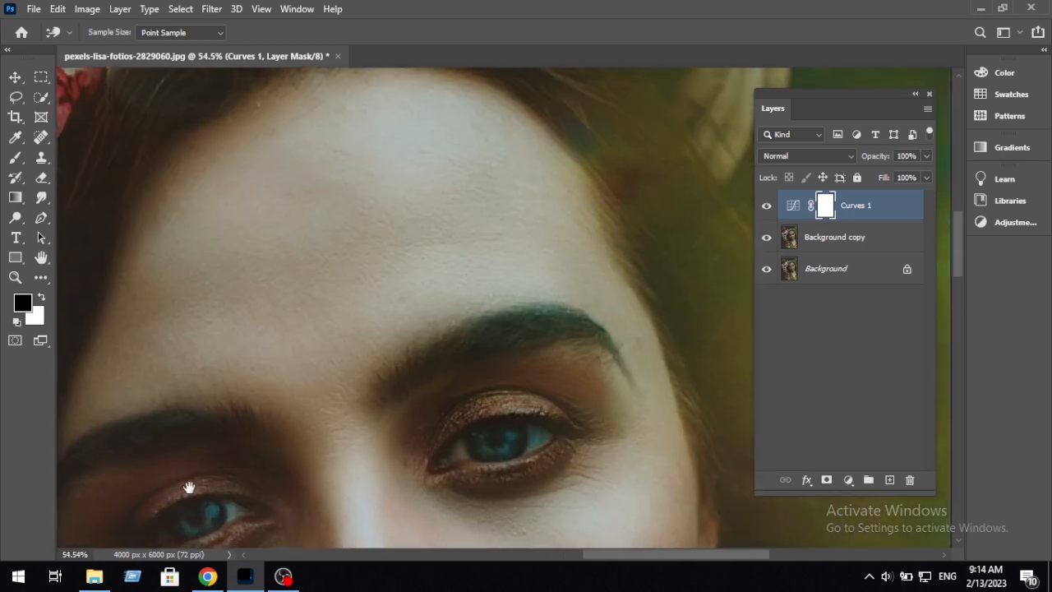
drag(189, 487, 186, 493)
drag(485, 448, 304, 161)
drag(403, 335, 390, 267)
drag(326, 318, 402, 246)
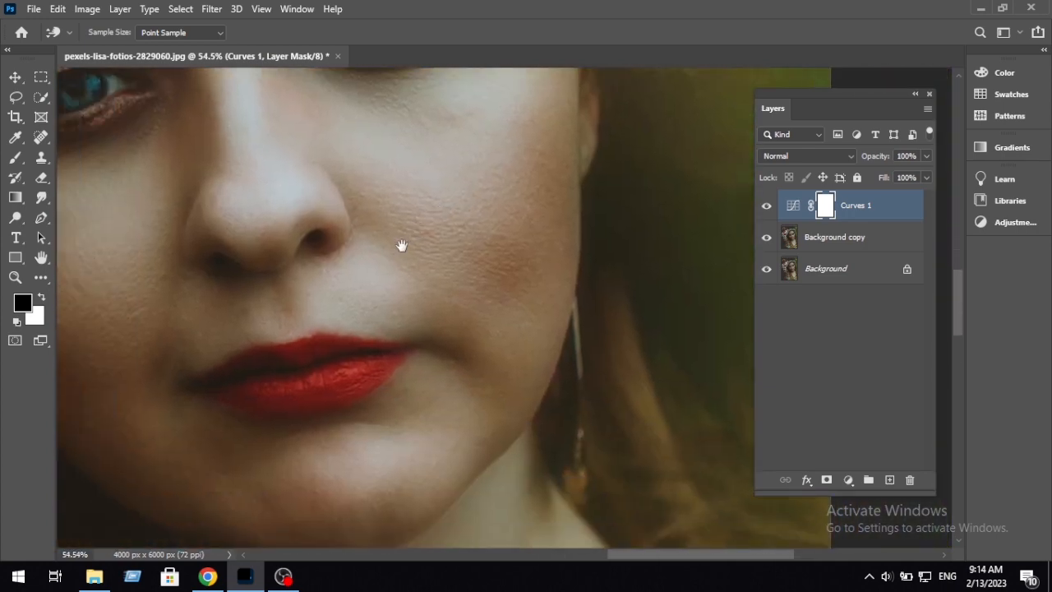
drag(311, 299, 420, 375)
drag(549, 389, 328, 270)
Step: Reopen the Curves 1 settings, fine-tune the midtone point and raise the highlight point slightly, and close the settings
double_click(797, 207)
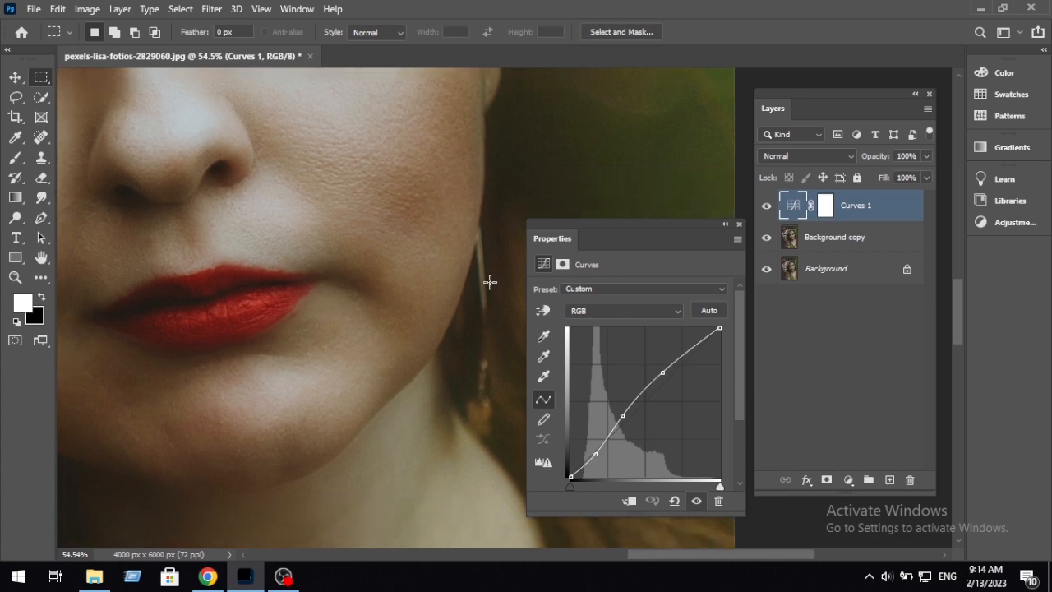
click(543, 310)
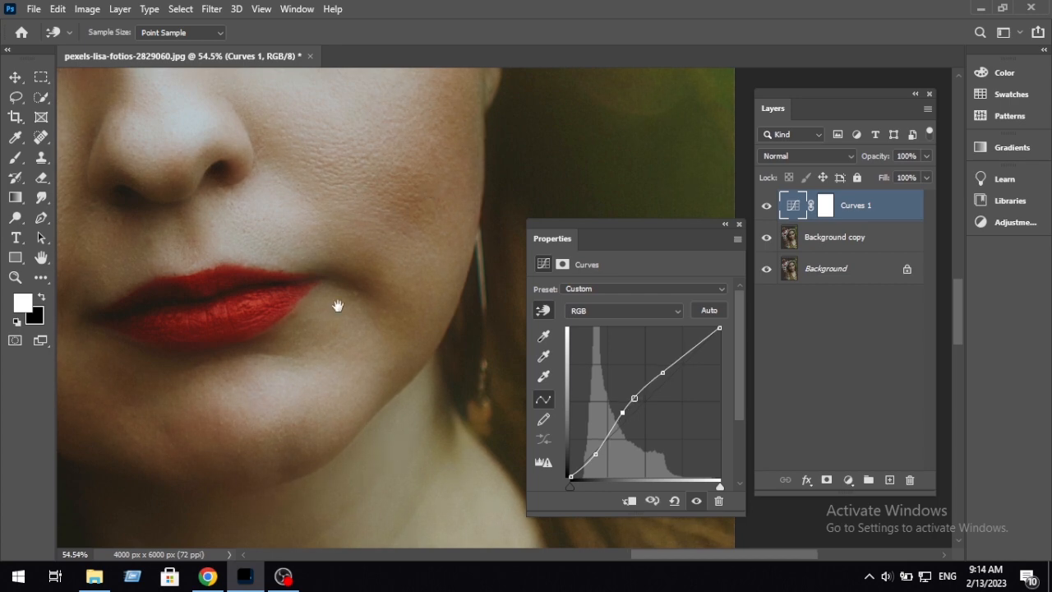
scroll(395, 299, down, 2)
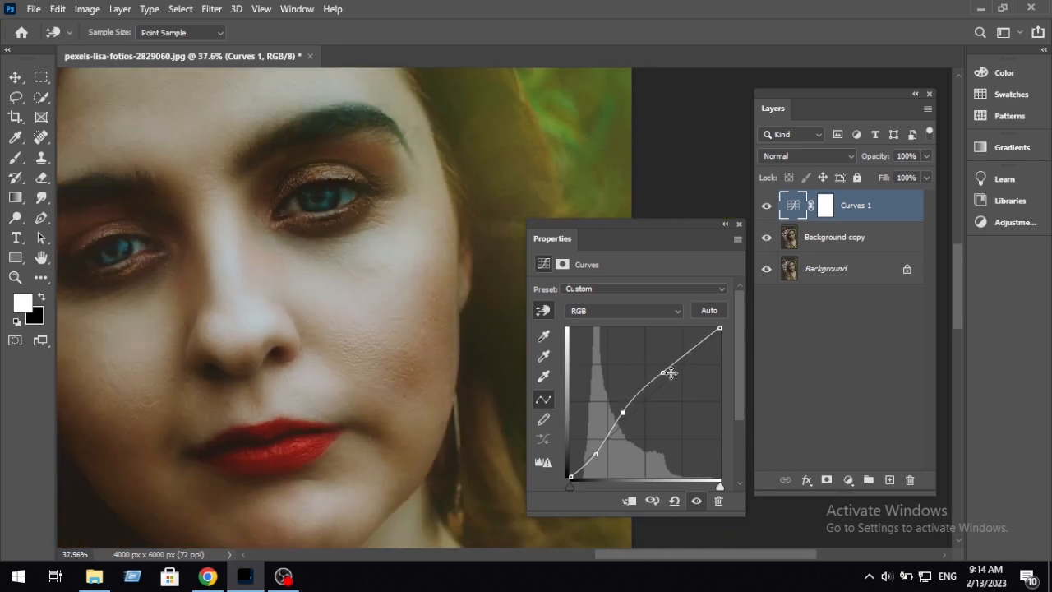
drag(662, 373, 664, 368)
drag(623, 412, 626, 413)
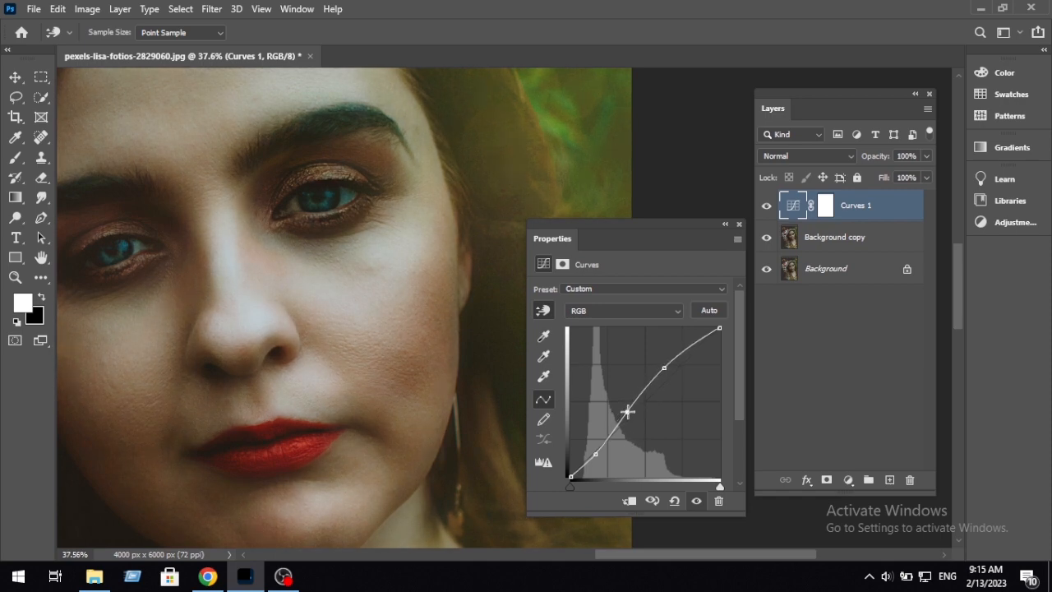
click(739, 224)
Step: Add a Solid Color fill layer directly above Background copy with the colour R 255, G 150, B 130
drag(288, 230, 543, 250)
scroll(540, 253, down, 5)
drag(657, 365, 521, 319)
key(m)
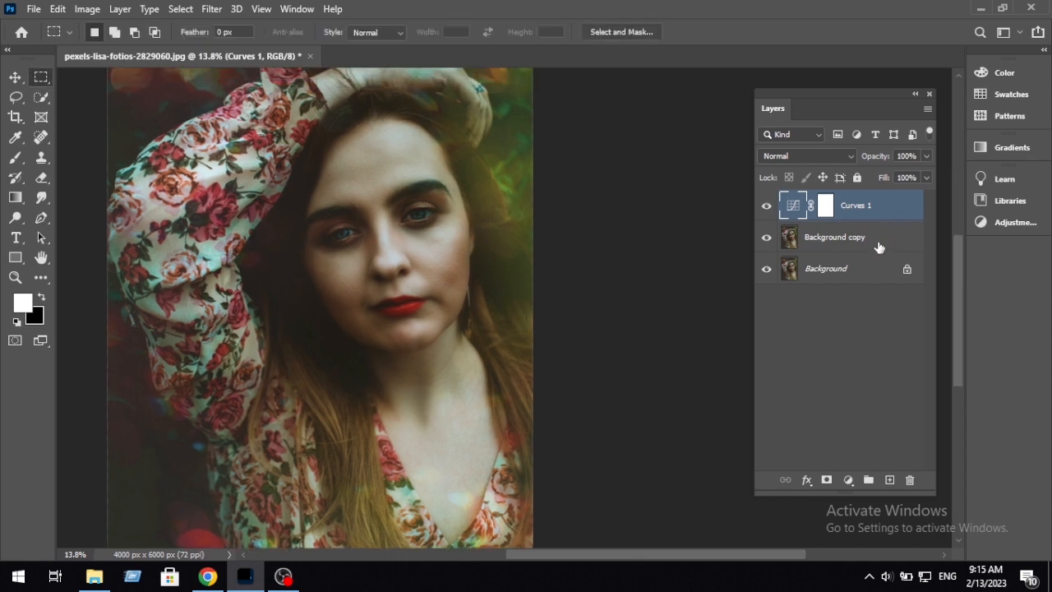
click(878, 247)
click(848, 480)
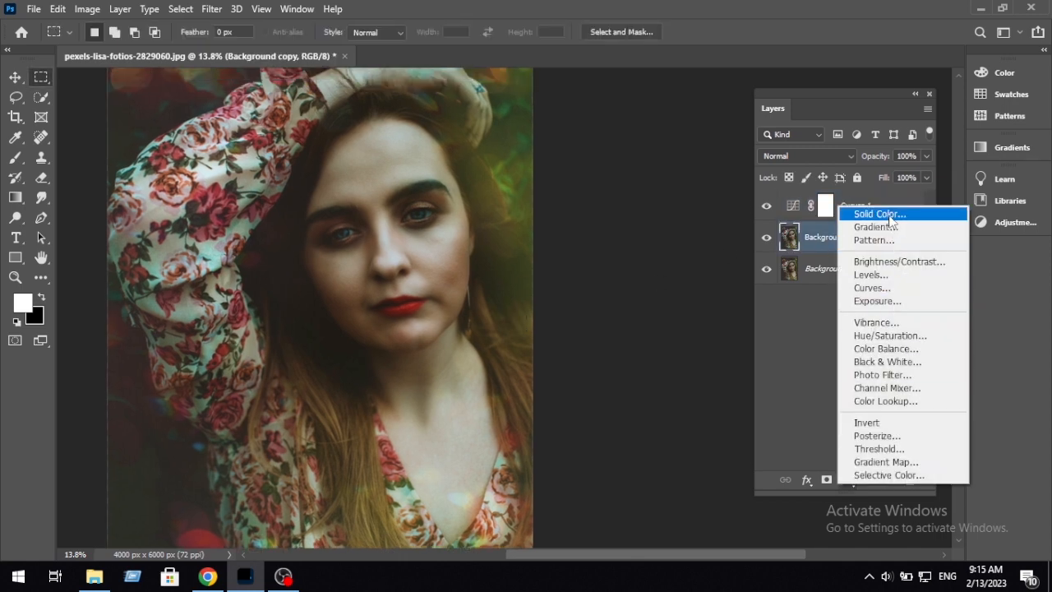
click(874, 207)
drag(759, 100, 589, 96)
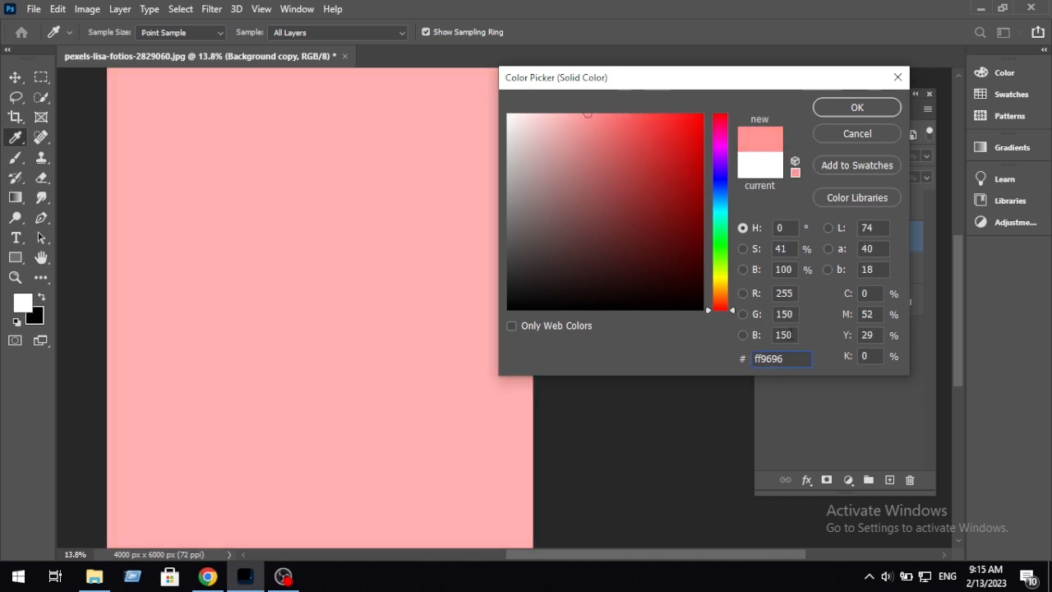
click(772, 334)
text(1)
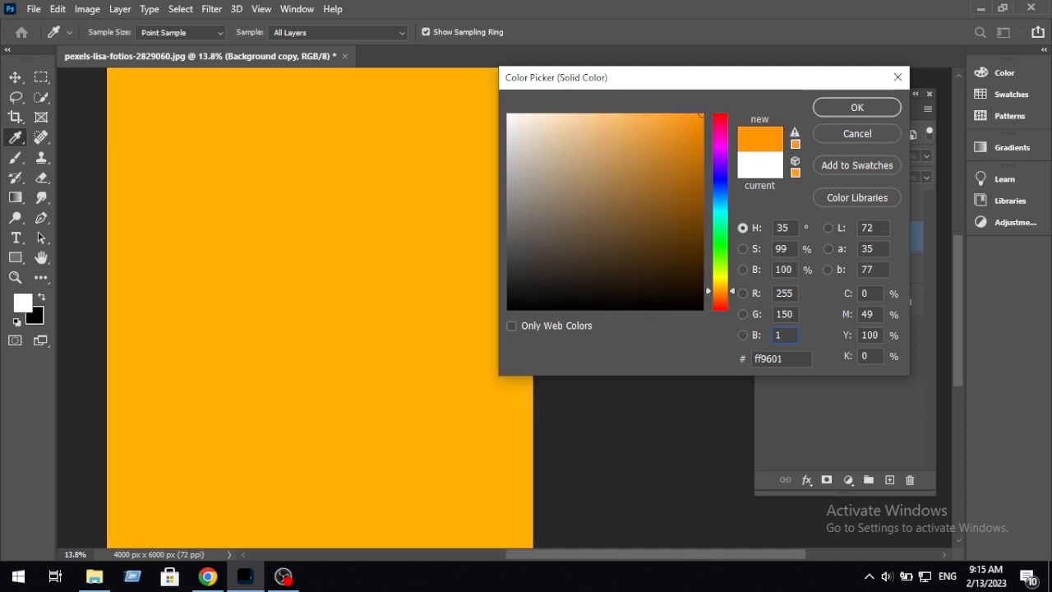
text(30)
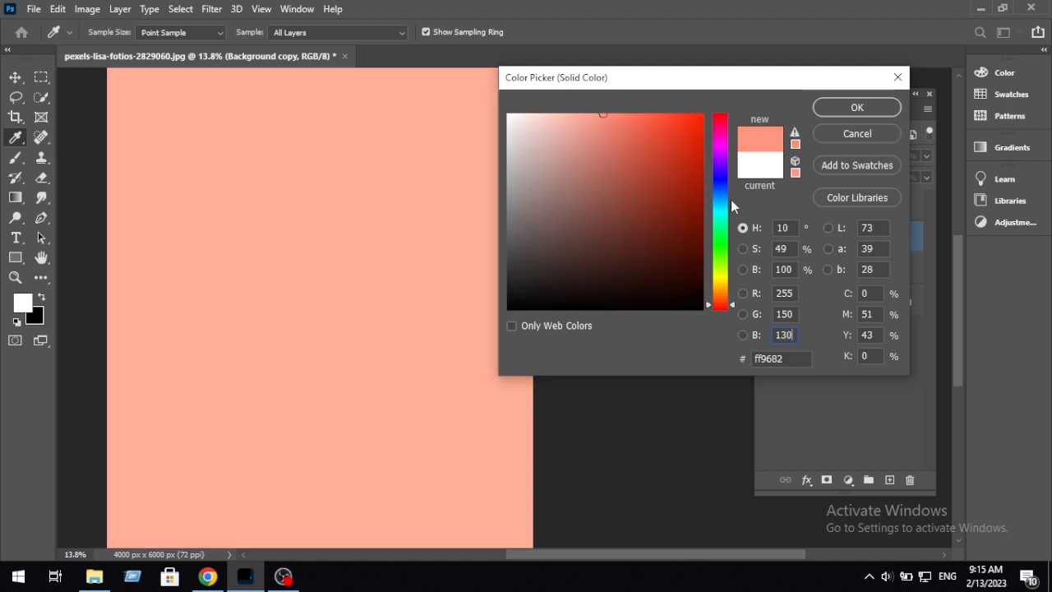
click(845, 113)
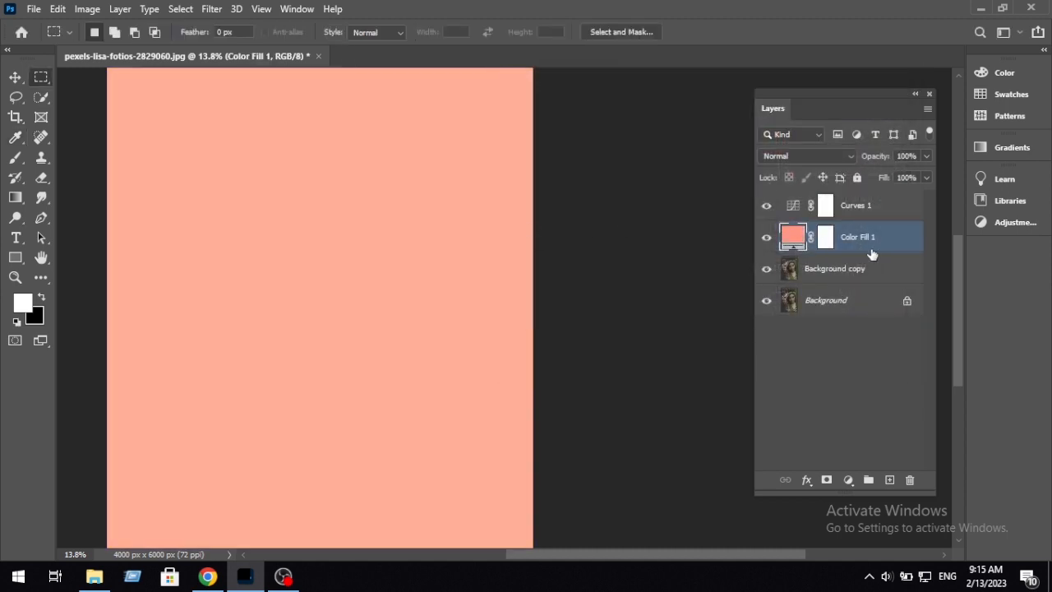
Step: Set the Color Fill 1 layer to Soft Light blending and reduce its fill to 30%
click(831, 155)
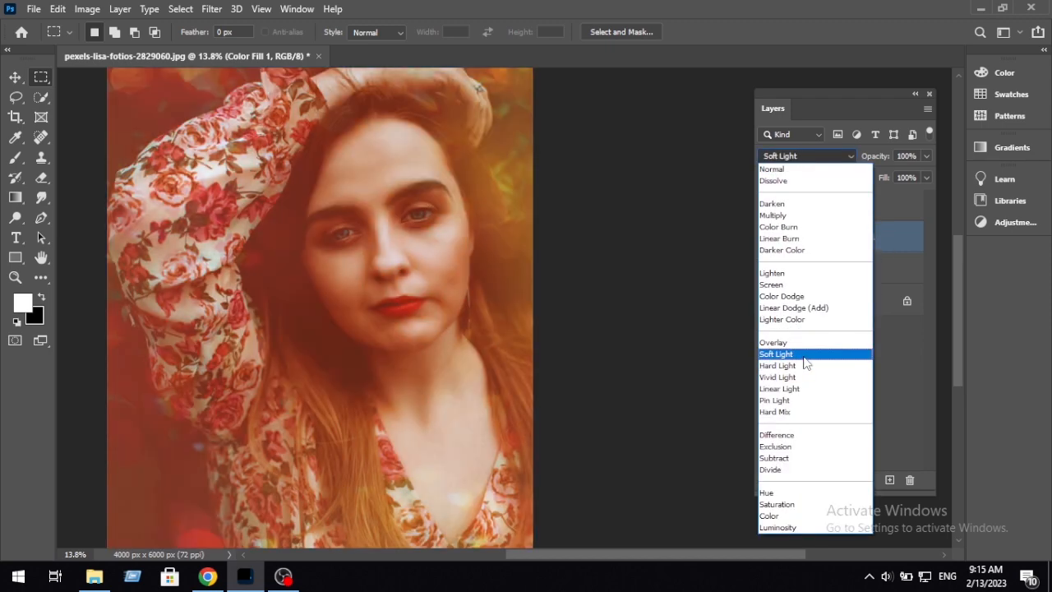
click(805, 355)
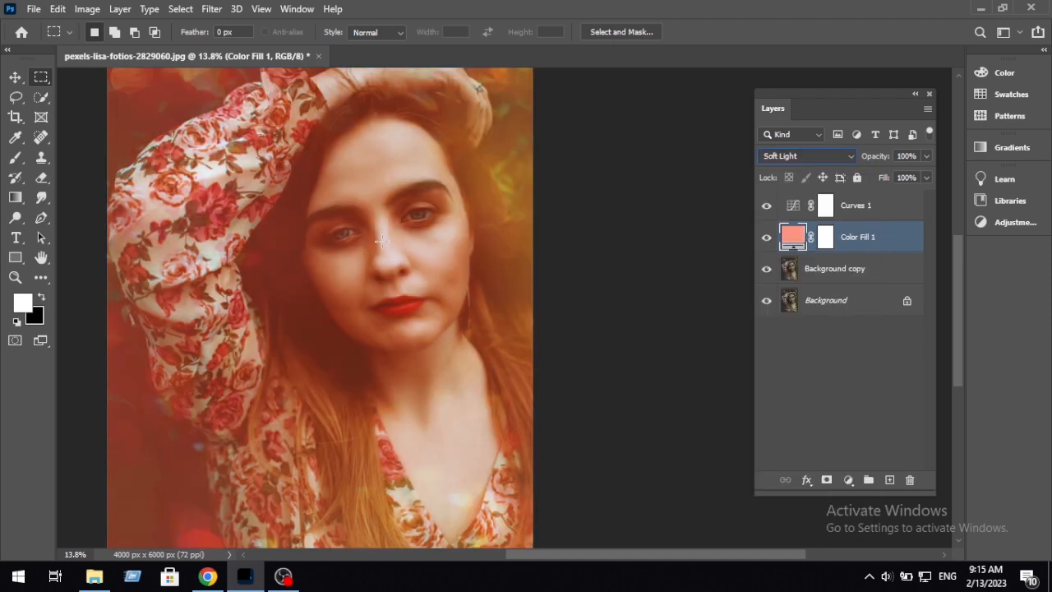
scroll(383, 240, up, 5)
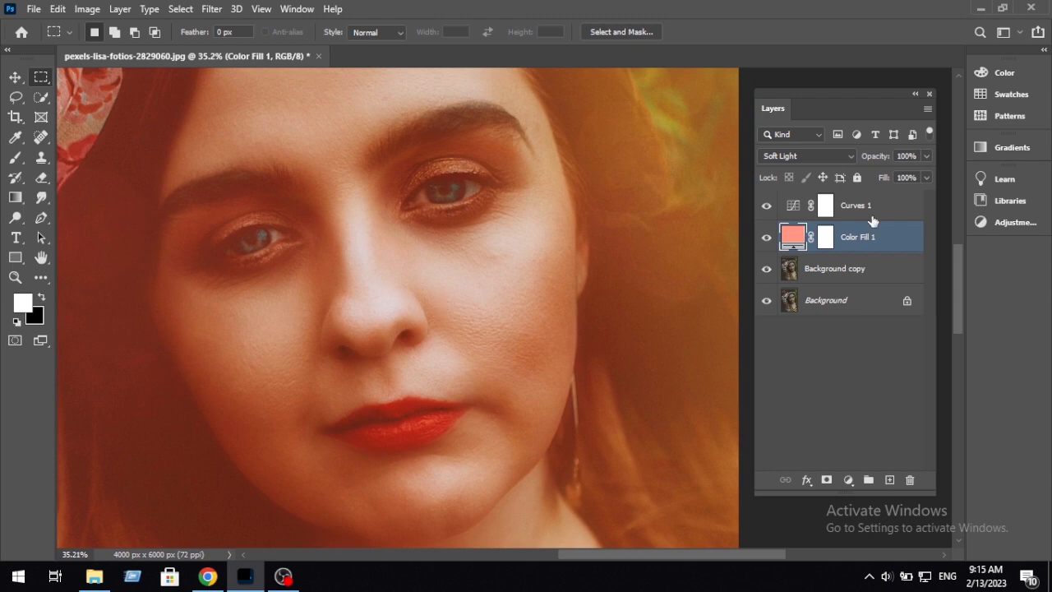
click(926, 180)
click(888, 195)
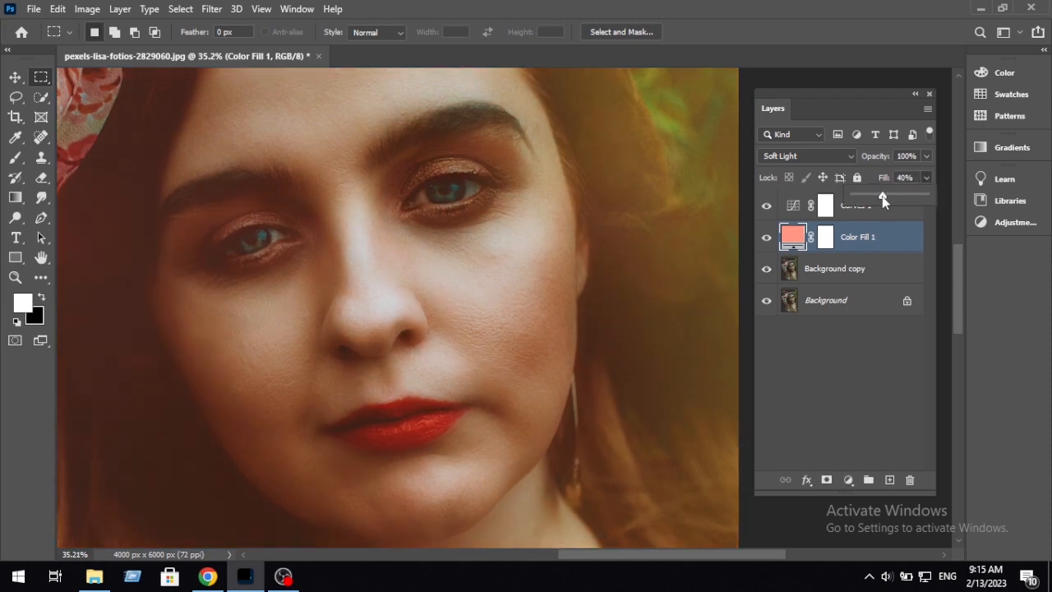
drag(874, 195, 882, 194)
click(923, 177)
text(30)
key(Return)
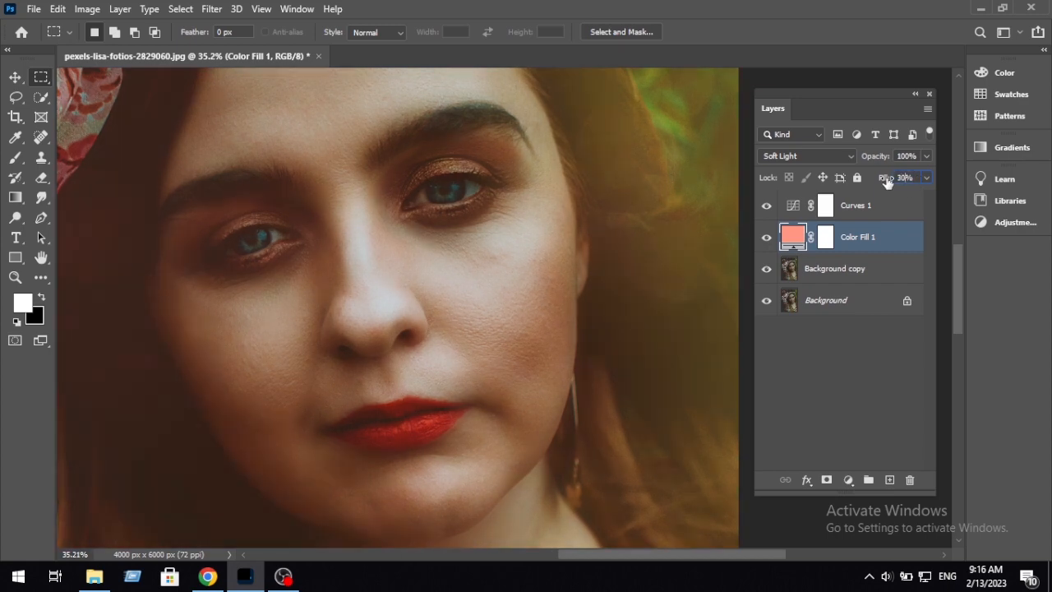
Step: Compare the whole portrait with the Color Fill 1 layer hidden and shown
click(916, 206)
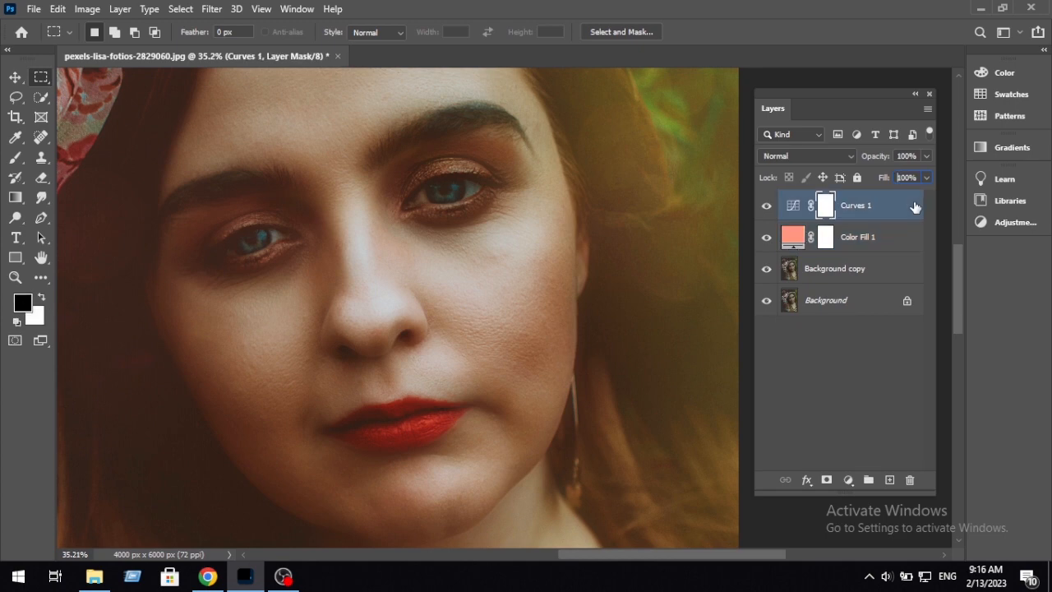
scroll(566, 205, down, 6)
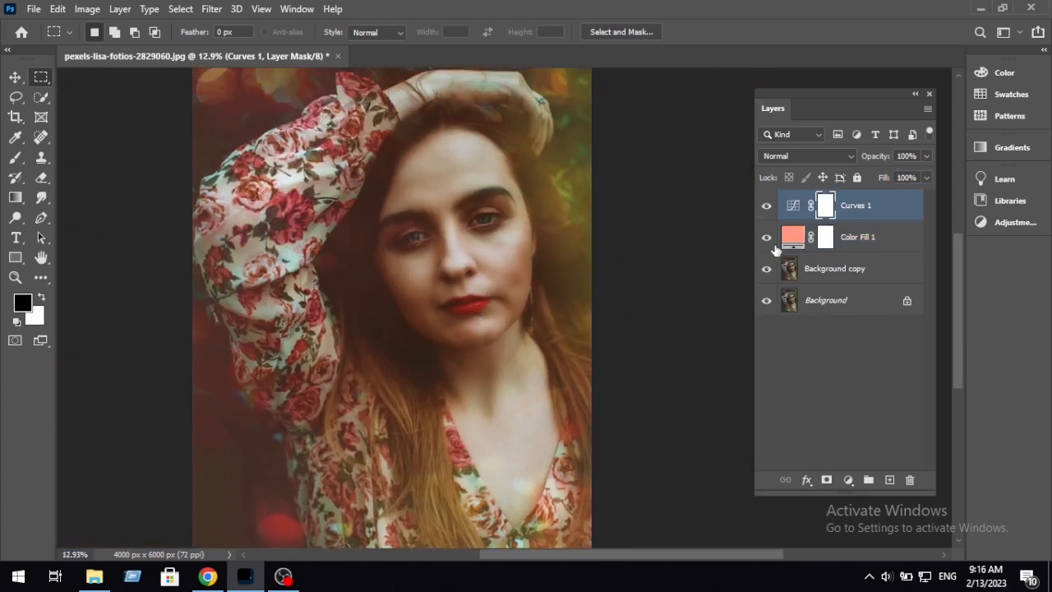
click(767, 239)
click(766, 240)
click(767, 241)
drag(607, 273, 589, 330)
Step: Try Auto Tone on the Background copy layer and undo it
click(892, 265)
key(x)
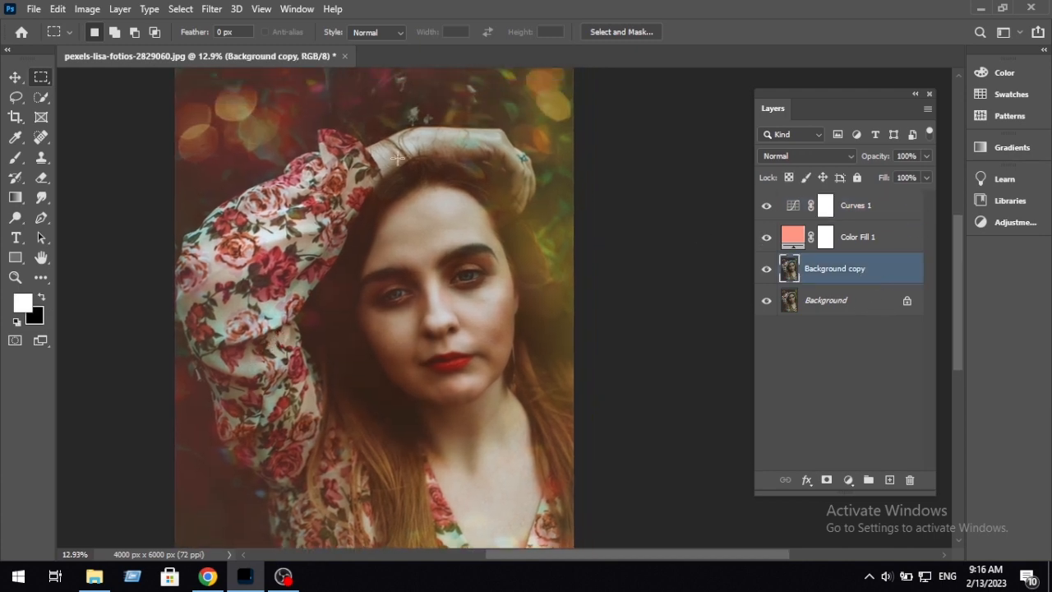
click(66, 9)
click(629, 201)
click(86, 10)
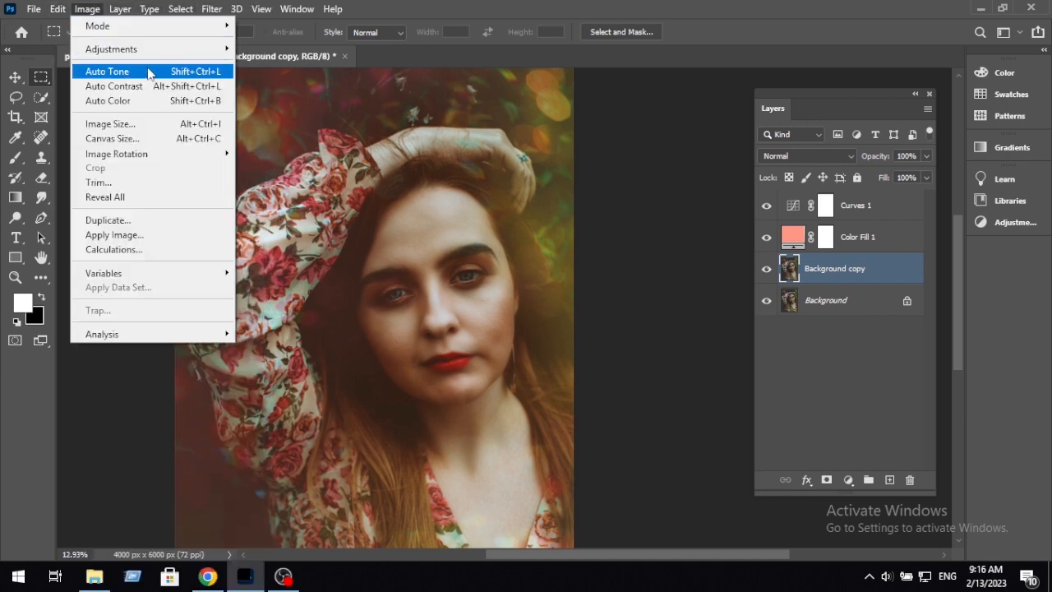
click(148, 71)
drag(538, 302, 521, 256)
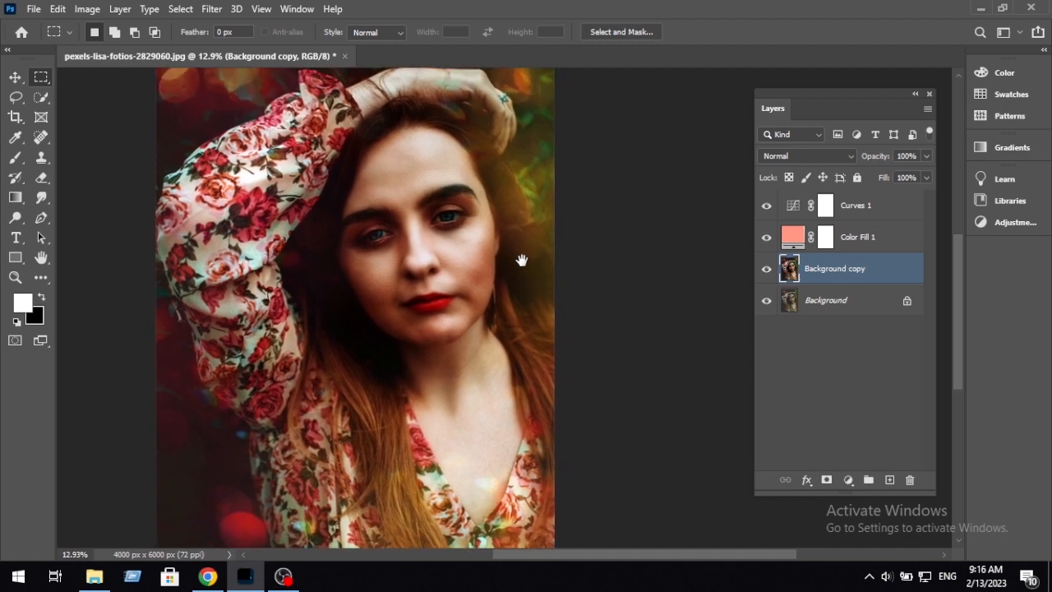
key(ctrl+z)
click(91, 13)
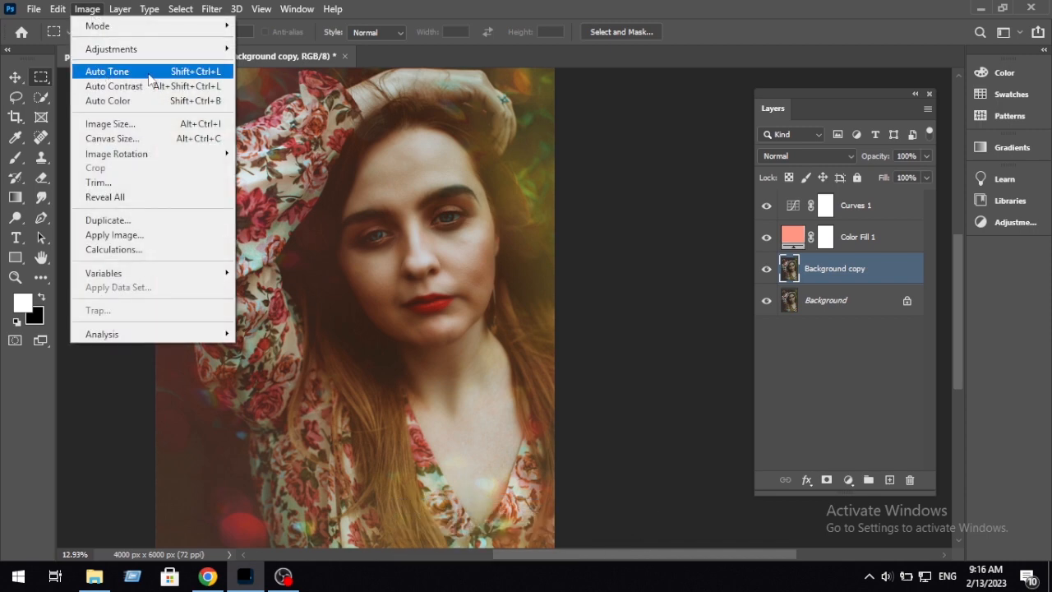
Step: Add a Levels adjustment directly above Background copy, apply its automatic correction, fine-tune the black input level, and close the settings
click(857, 271)
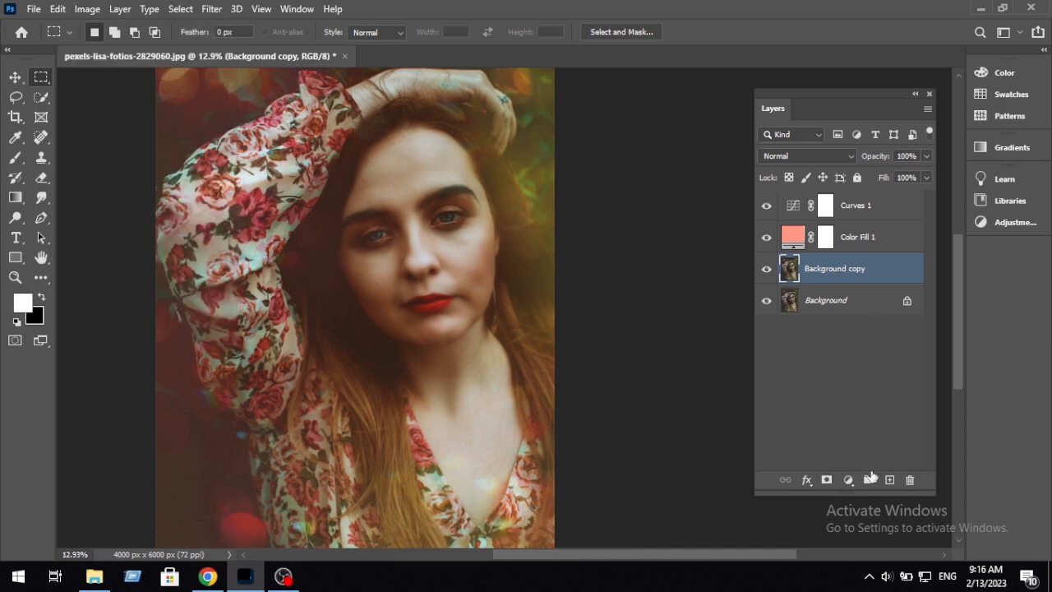
click(850, 481)
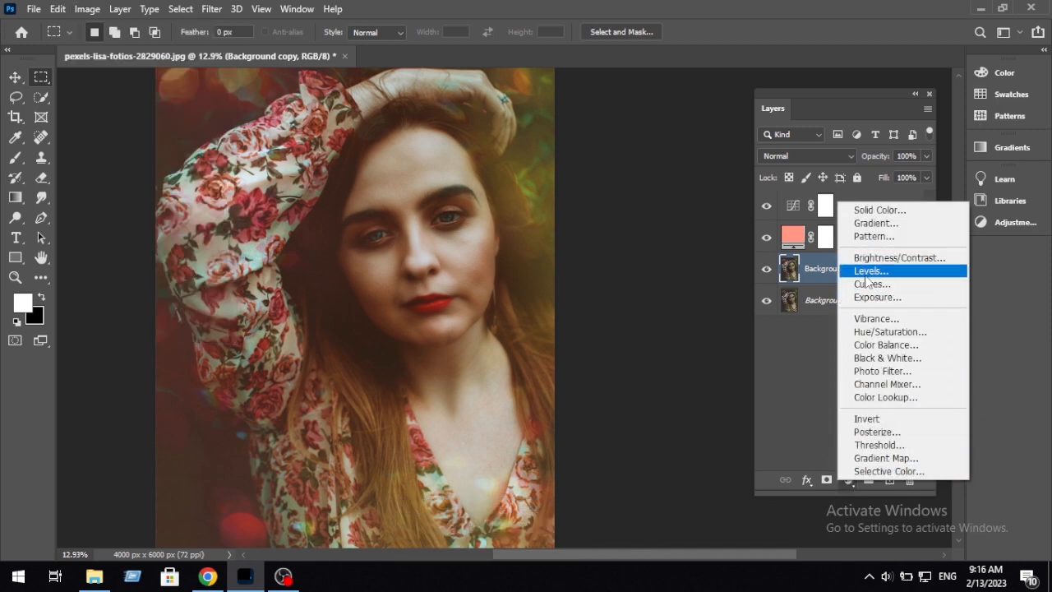
click(869, 271)
drag(660, 232, 666, 119)
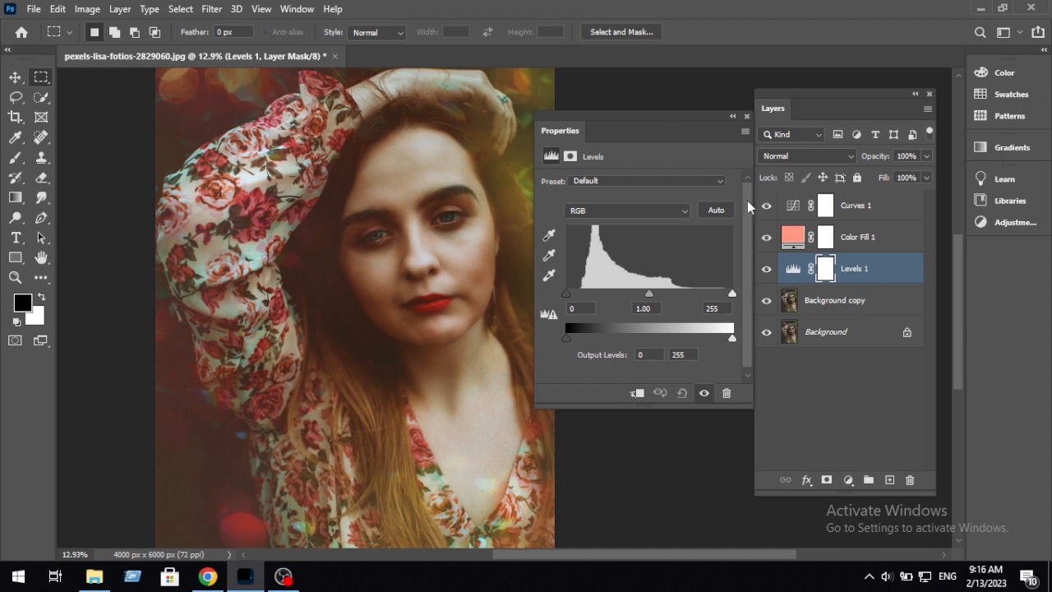
click(719, 211)
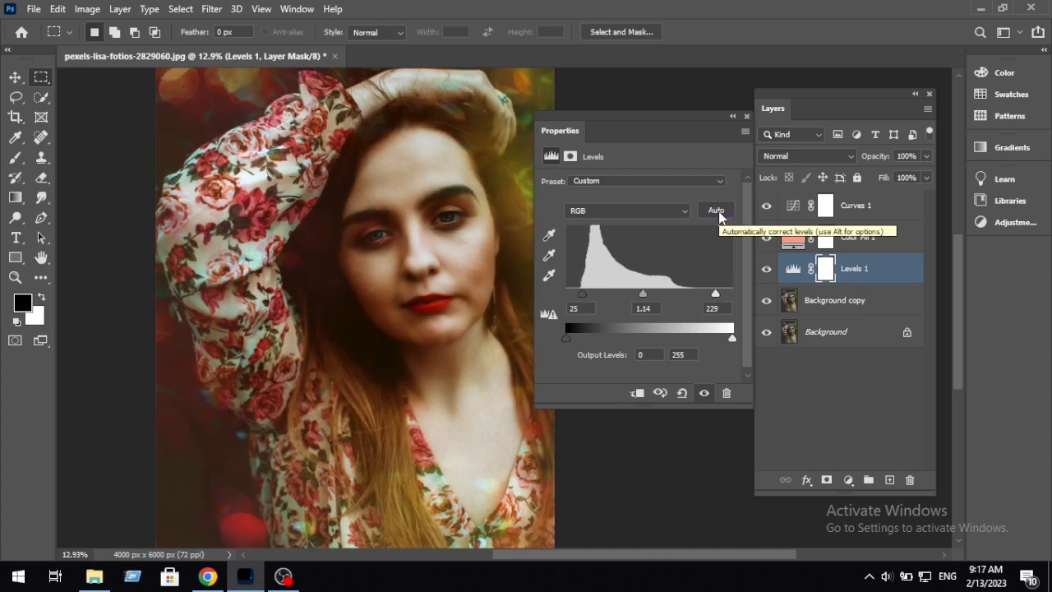
drag(393, 301, 336, 293)
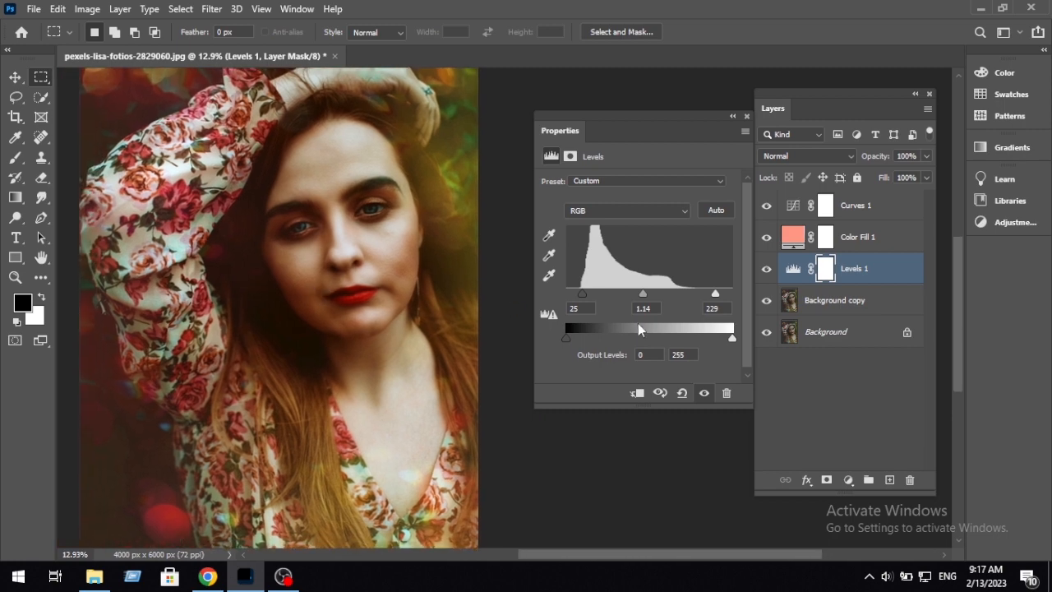
drag(587, 294, 581, 293)
click(746, 118)
Step: Raise the fill of the Color Fill 1 layer to 39%
drag(307, 296, 404, 424)
scroll(370, 270, down, 5)
scroll(428, 316, up, 5)
click(792, 239)
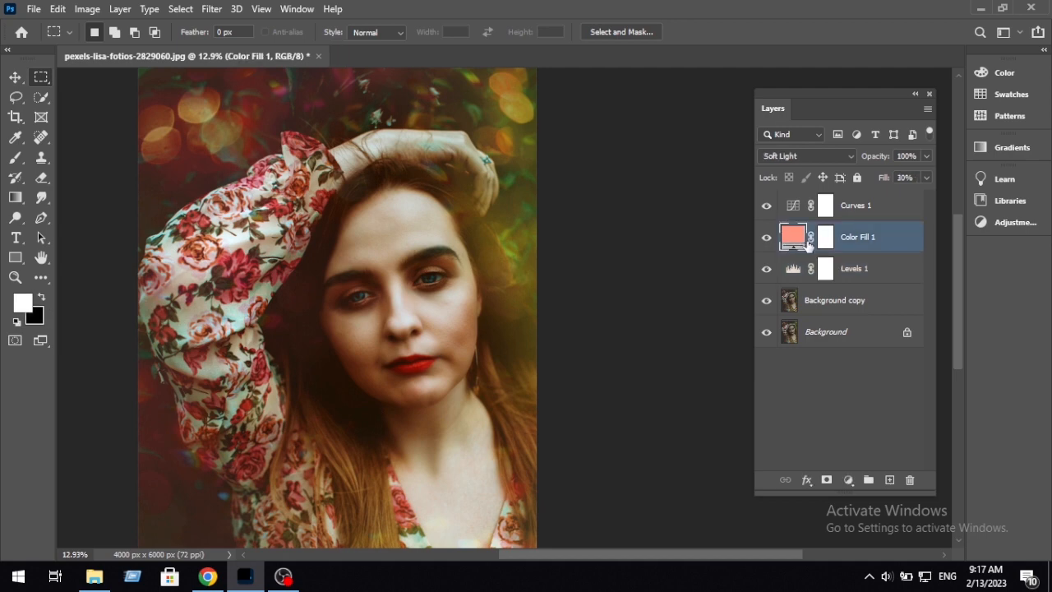
click(927, 178)
click(926, 242)
Step: Compare the portrait with the Levels 1, Color Fill 1 and Curves 1 layers hidden and shown
scroll(462, 333, down, 5)
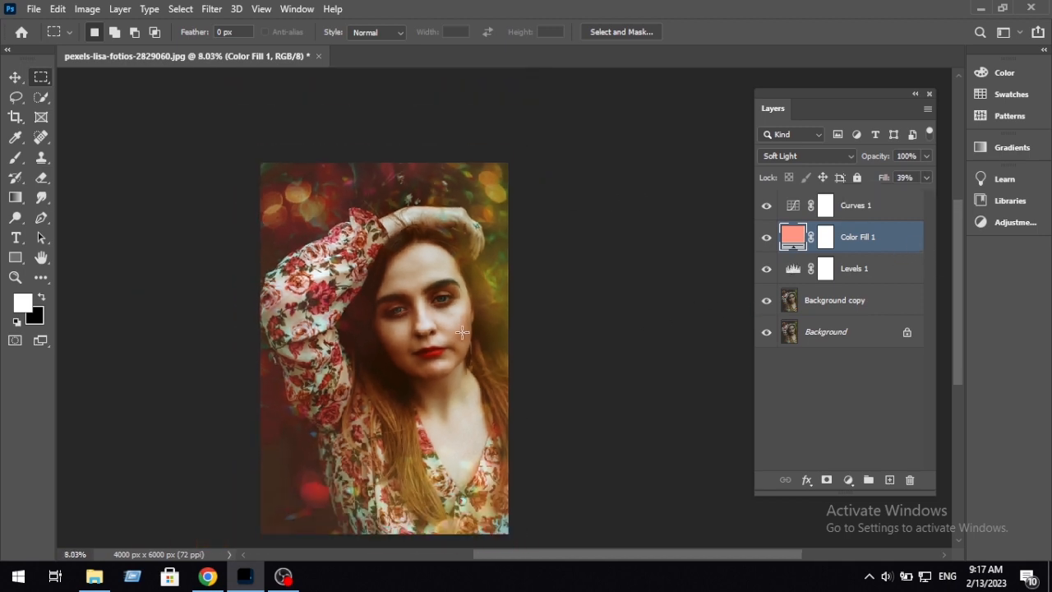
scroll(463, 333, up, 4)
drag(487, 324, 501, 254)
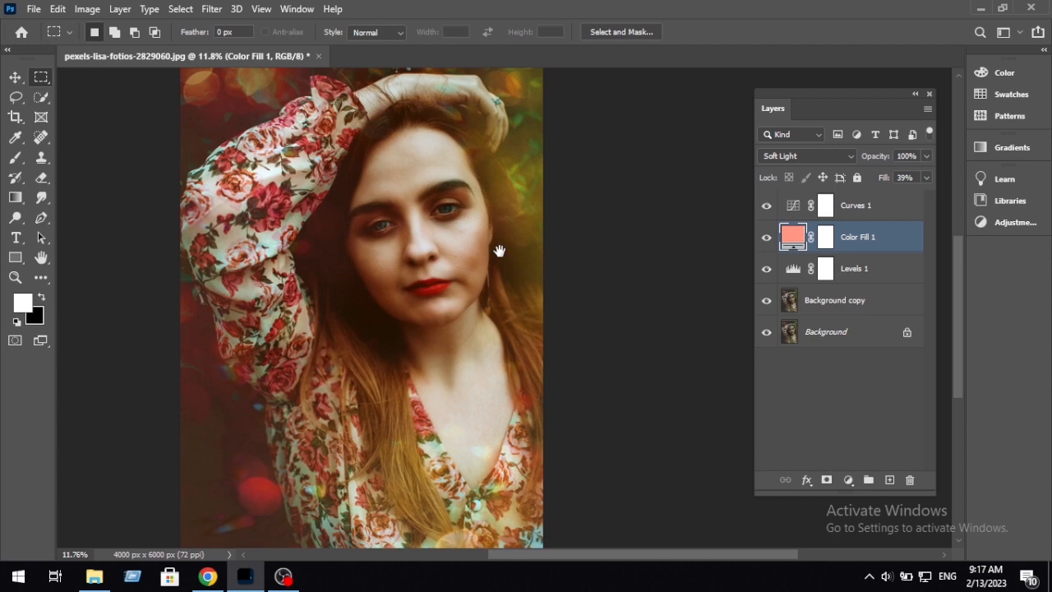
click(856, 301)
click(766, 268)
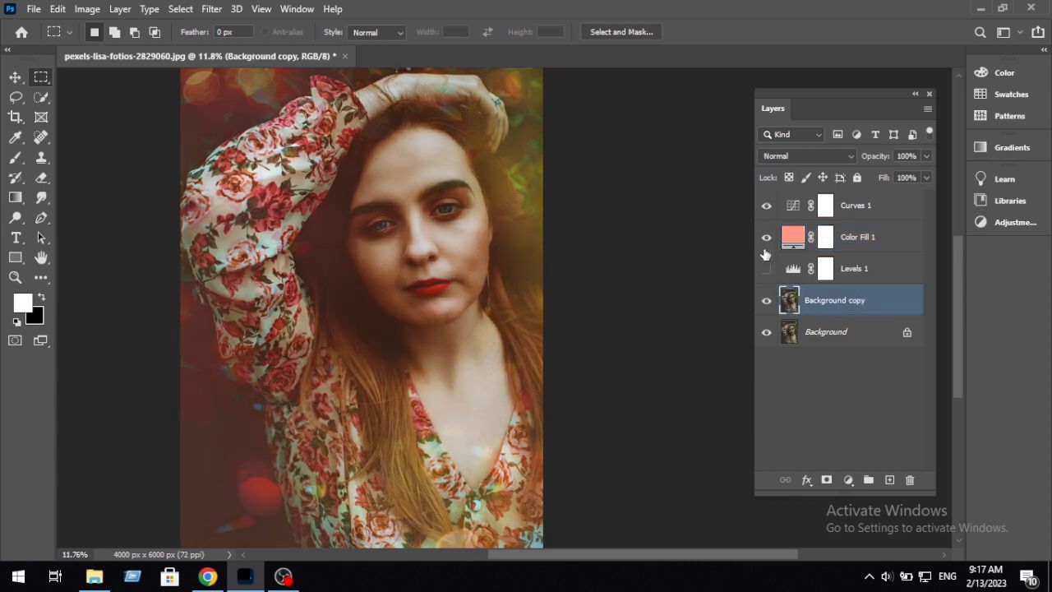
click(767, 237)
click(766, 205)
click(766, 206)
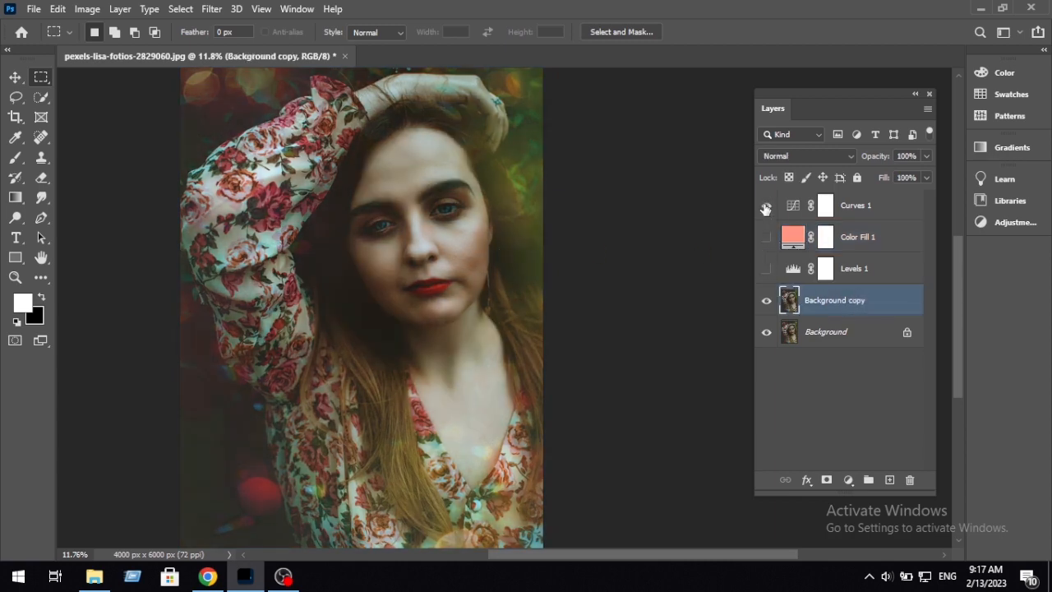
click(766, 237)
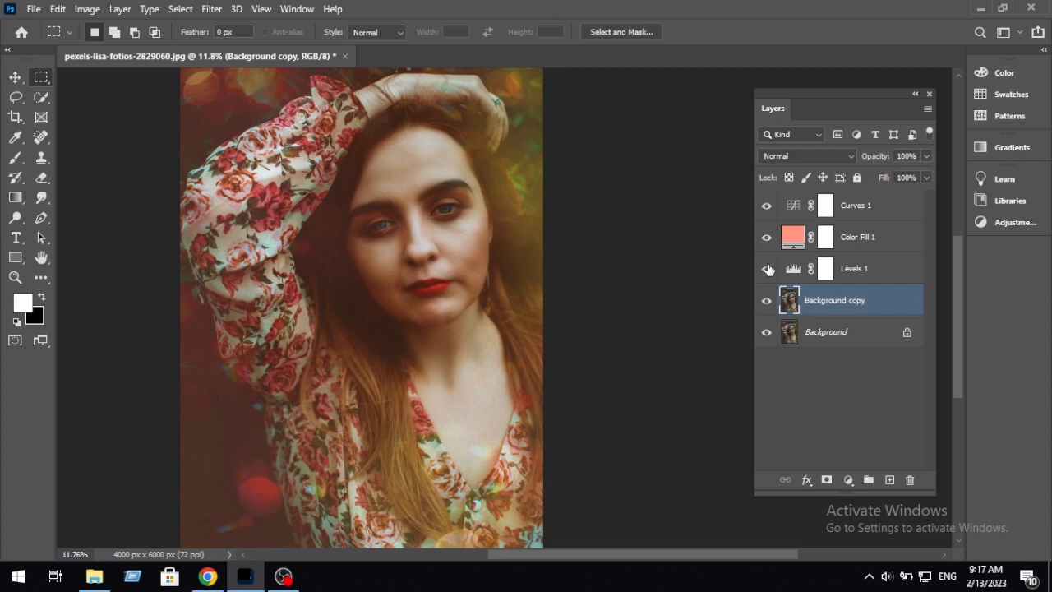
click(766, 268)
scroll(510, 263, down, 2)
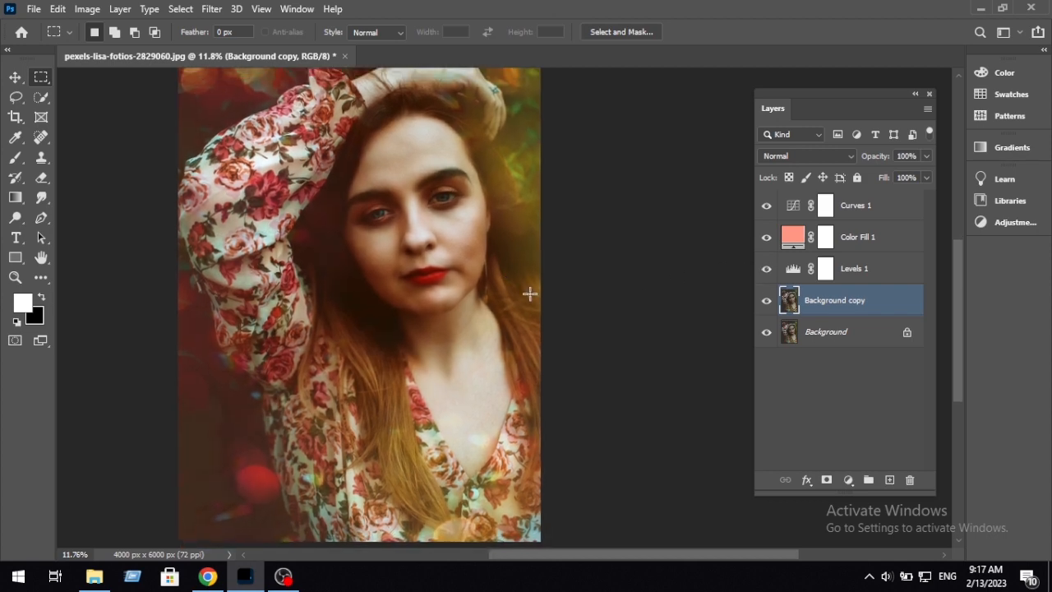
Step: Add a Color Balance adjustment directly above Background copy and set its midtones to Magenta–Green +1 and Yellow–Blue +6
click(856, 280)
click(865, 306)
click(848, 480)
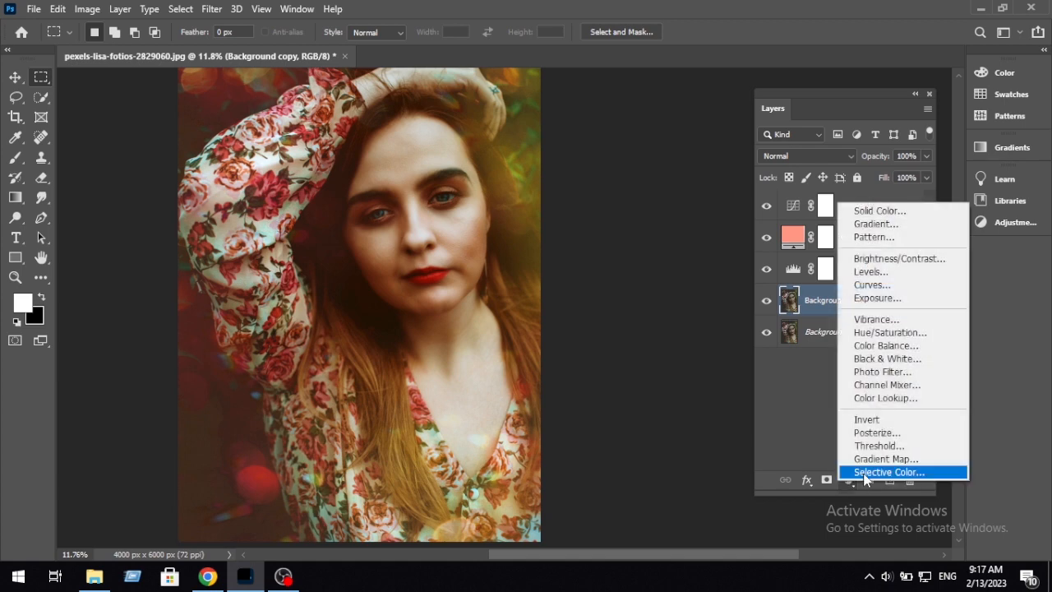
click(926, 352)
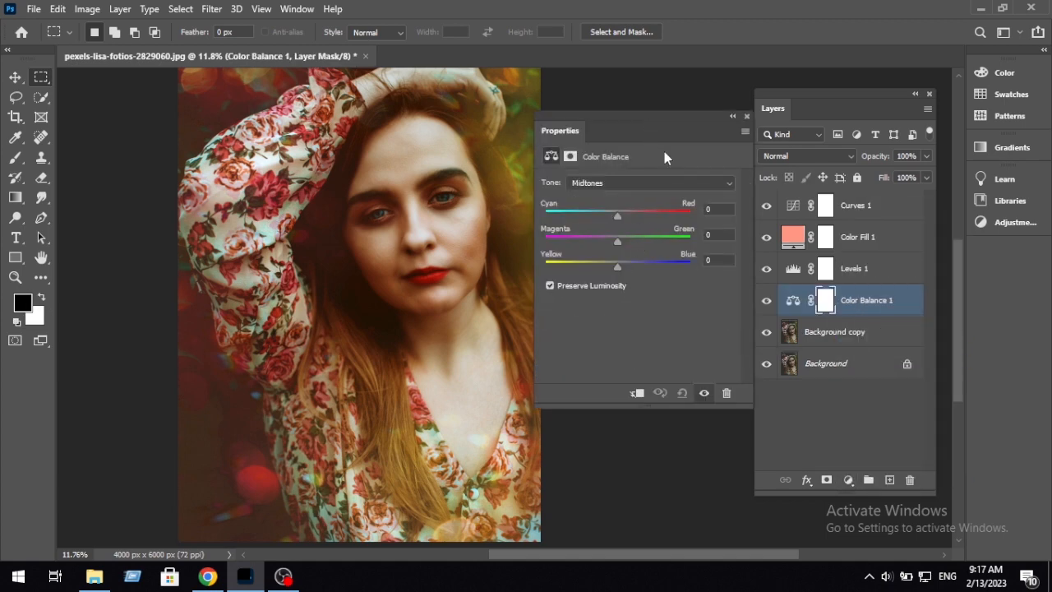
drag(649, 117, 663, 155)
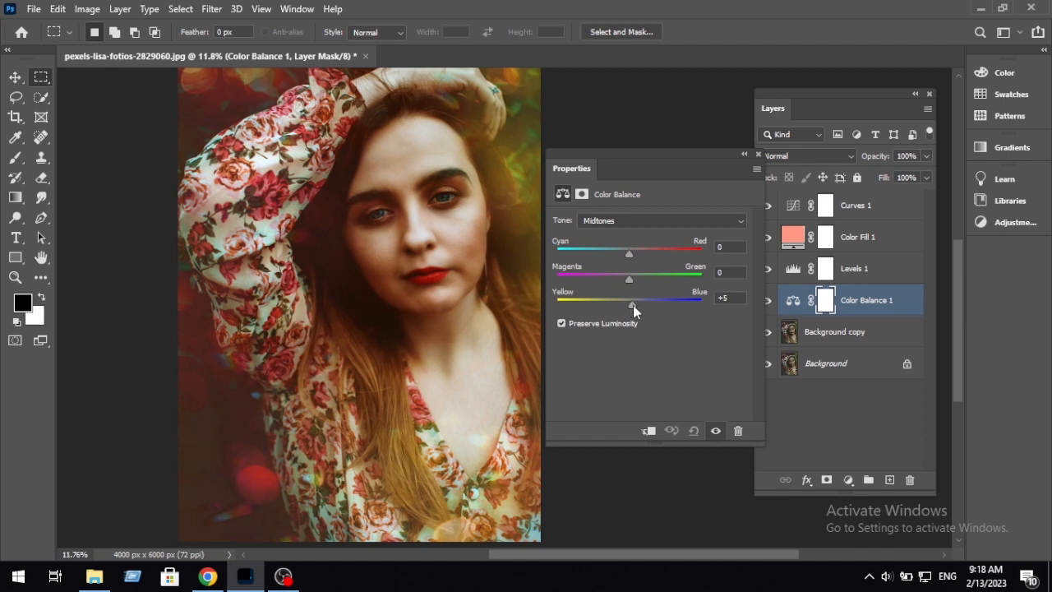
drag(633, 305, 634, 306)
drag(629, 255, 630, 283)
Step: Set the Color Balance highlights to Magenta–Green -3 and Yellow–Blue +5, and close the settings
click(630, 222)
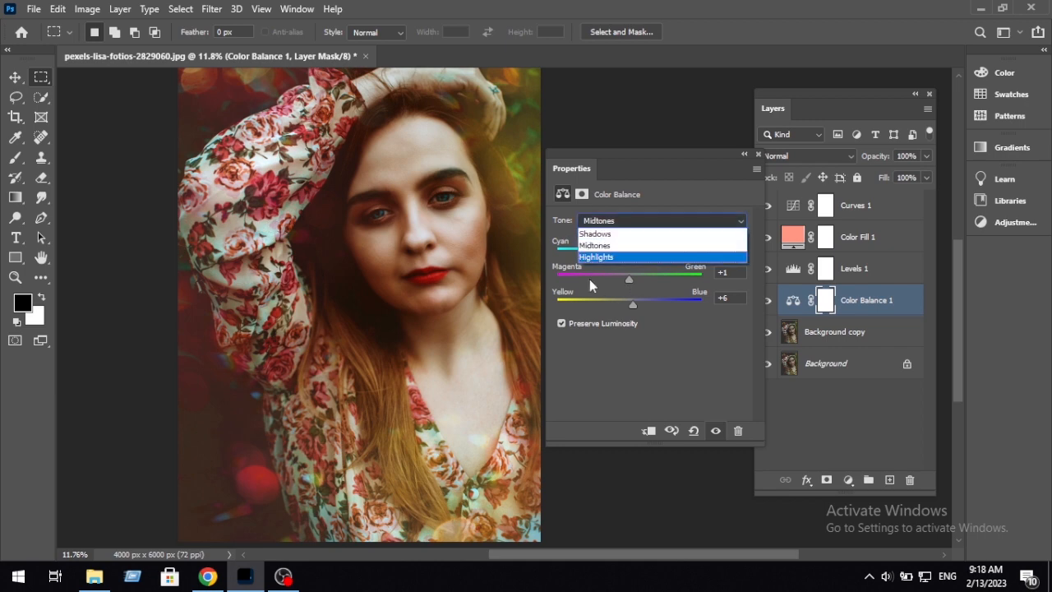
click(592, 257)
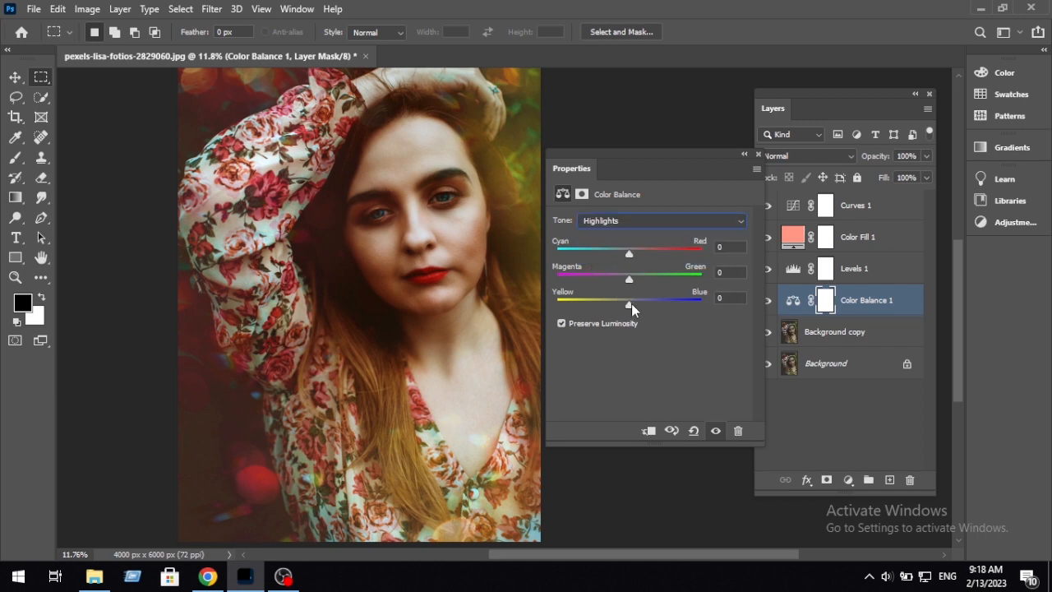
drag(631, 303, 630, 300)
scroll(256, 301, down, 3)
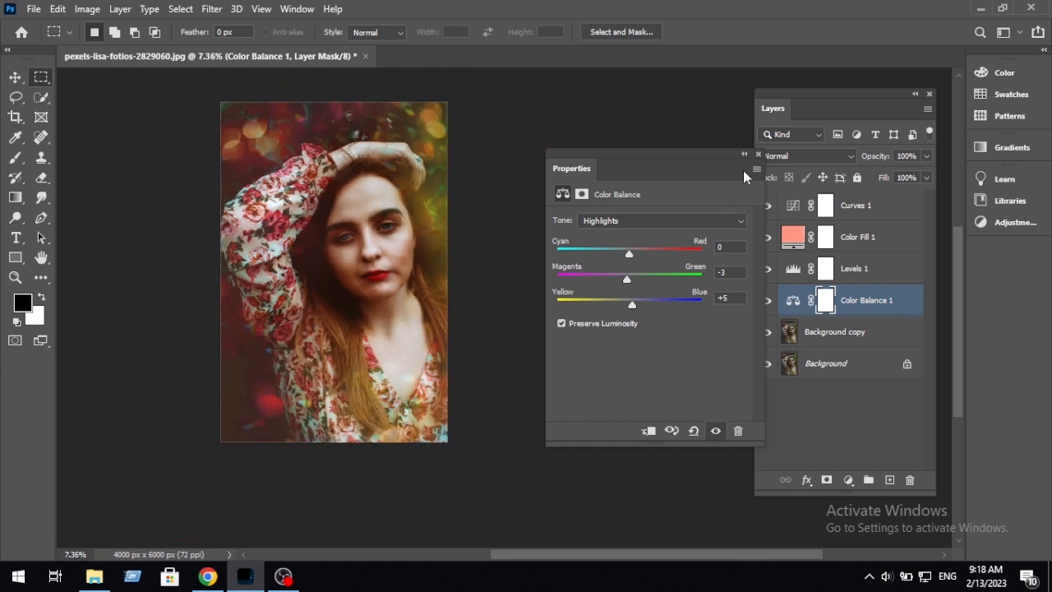
click(758, 153)
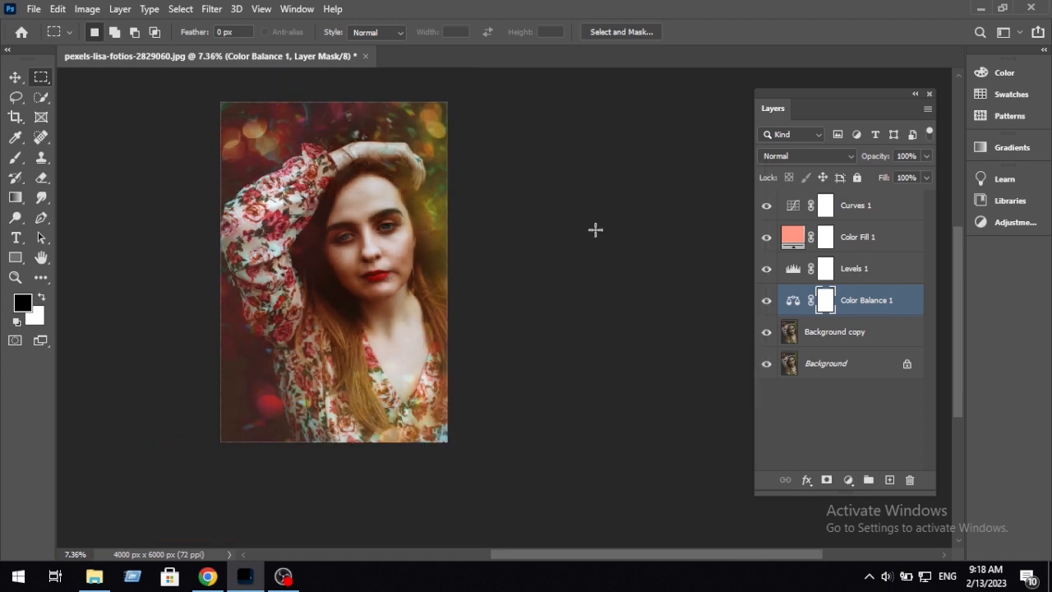
Step: Examine the face up close and compare it with the Color Fill 1 layer hidden and shown
scroll(594, 228, up, 4)
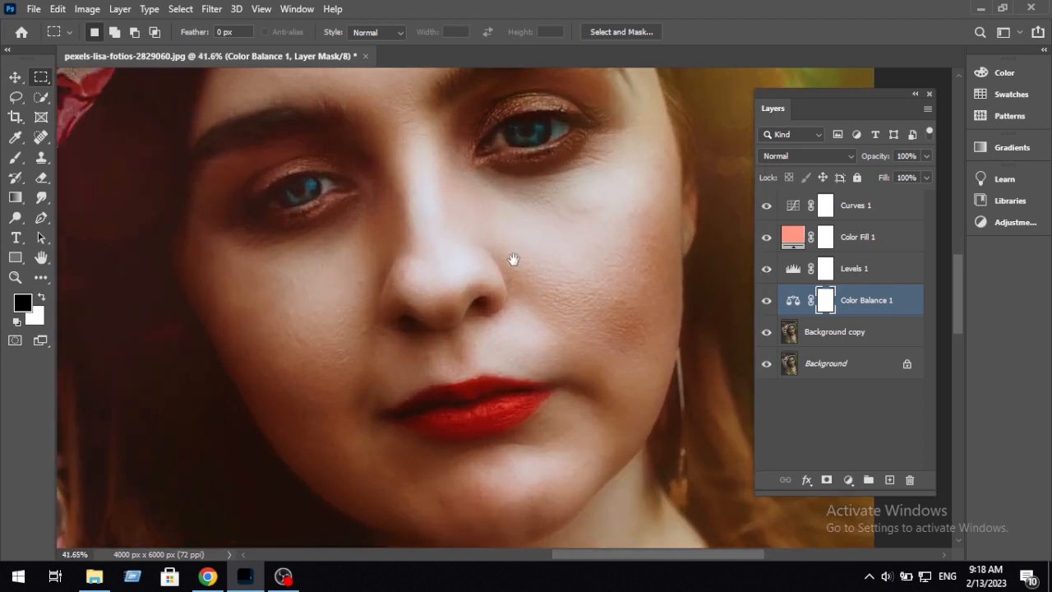
mouse_move(513, 260)
mouse_down()
mouse_move(470, 299)
mouse_move(492, 263)
mouse_up()
drag(301, 271, 349, 271)
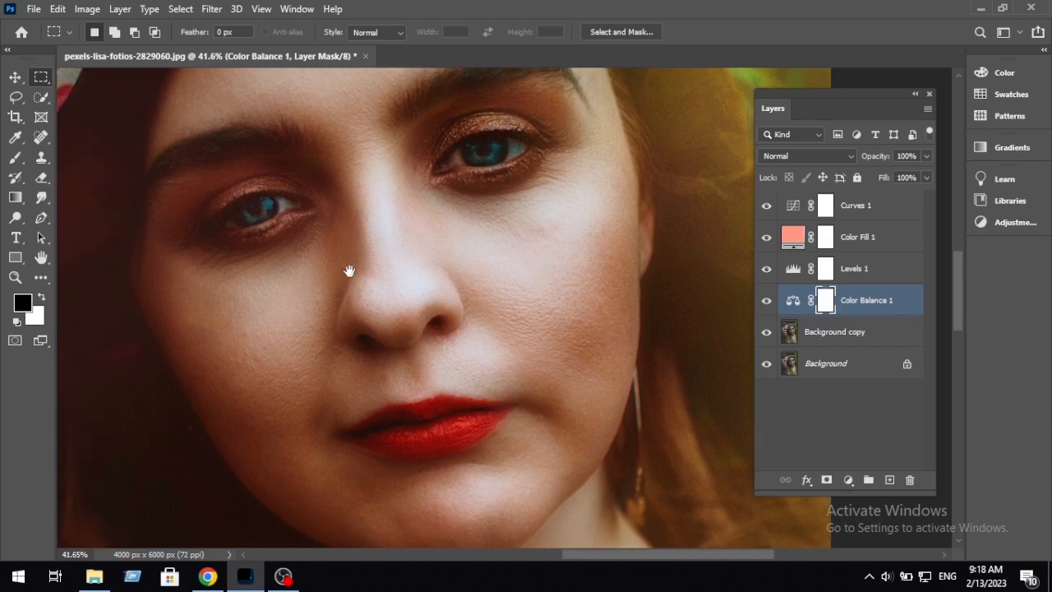
click(880, 237)
click(767, 238)
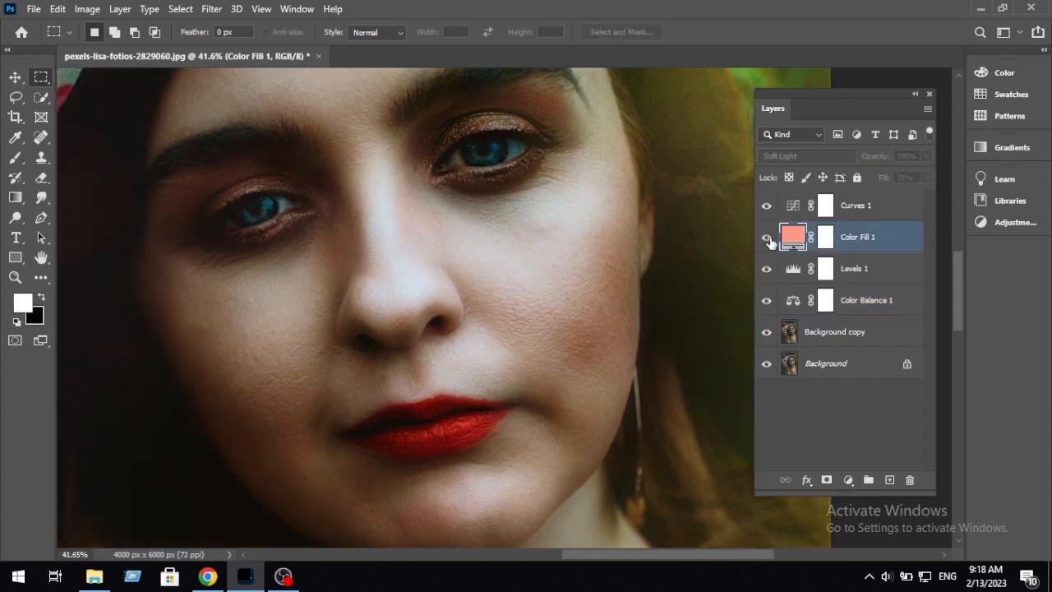
click(767, 238)
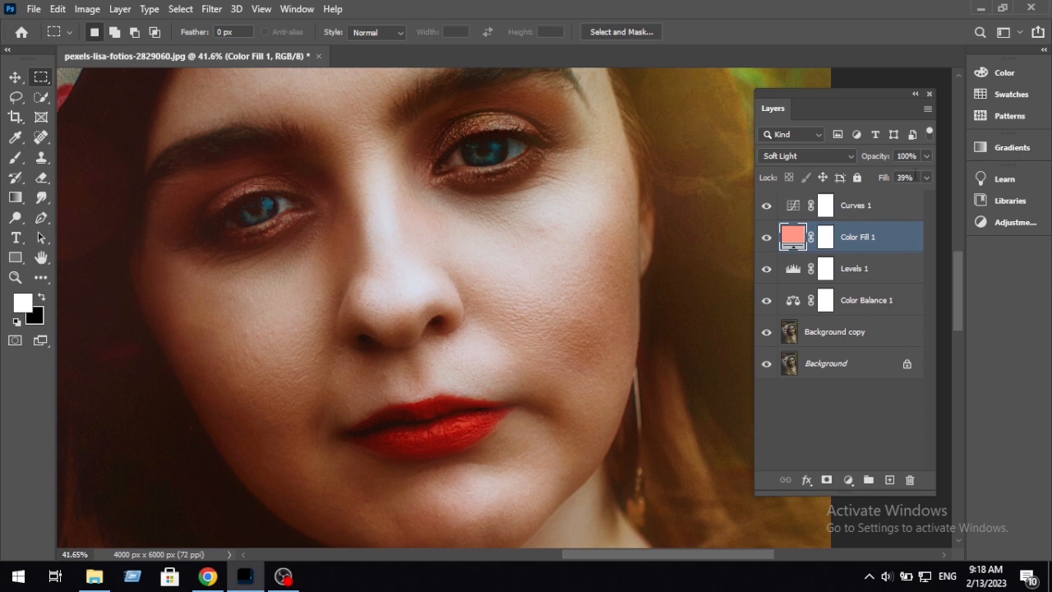
Step: Reduce the opacity of the Color Fill 1 layer to 68%, judging the tint on the portrait
click(927, 156)
drag(486, 372, 494, 310)
scroll(494, 310, down, 10)
scroll(552, 302, up, 2)
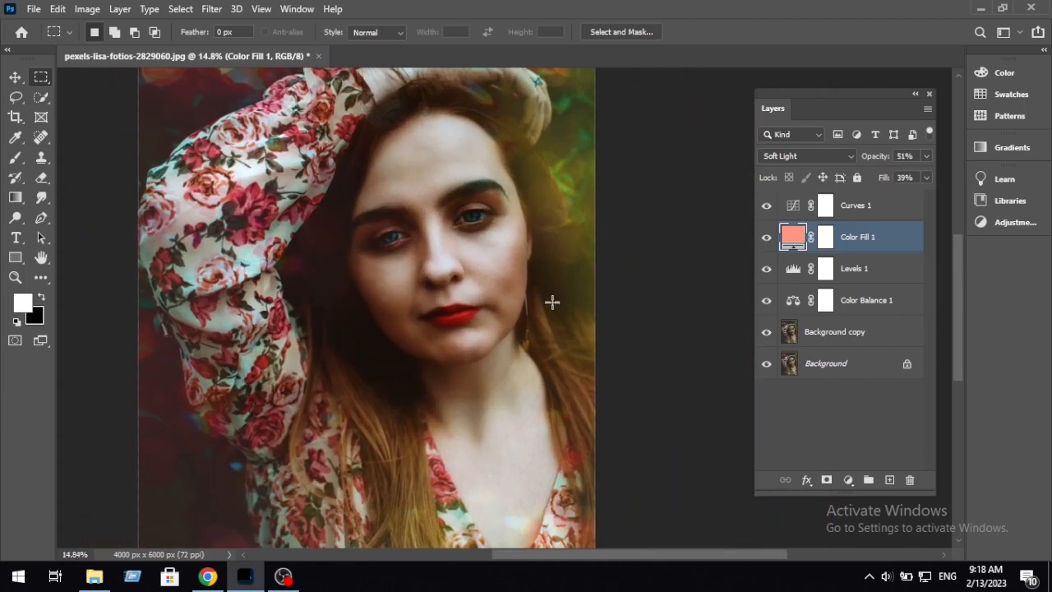
click(926, 156)
drag(892, 171, 897, 171)
mouse_move(488, 352)
mouse_down()
mouse_move(495, 289)
mouse_move(490, 358)
mouse_up()
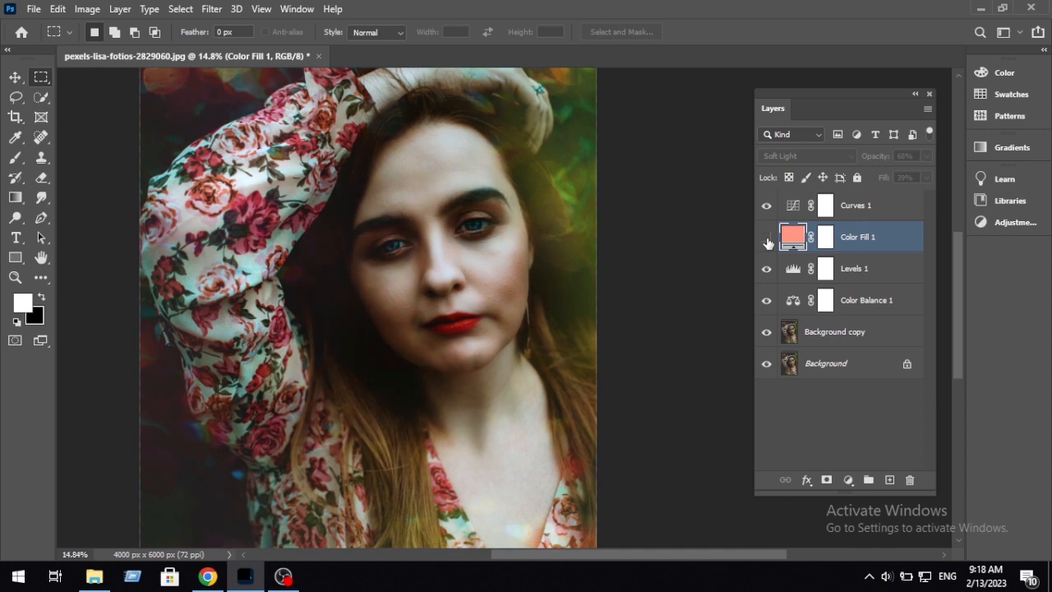
drag(375, 319, 356, 376)
scroll(356, 376, up, 5)
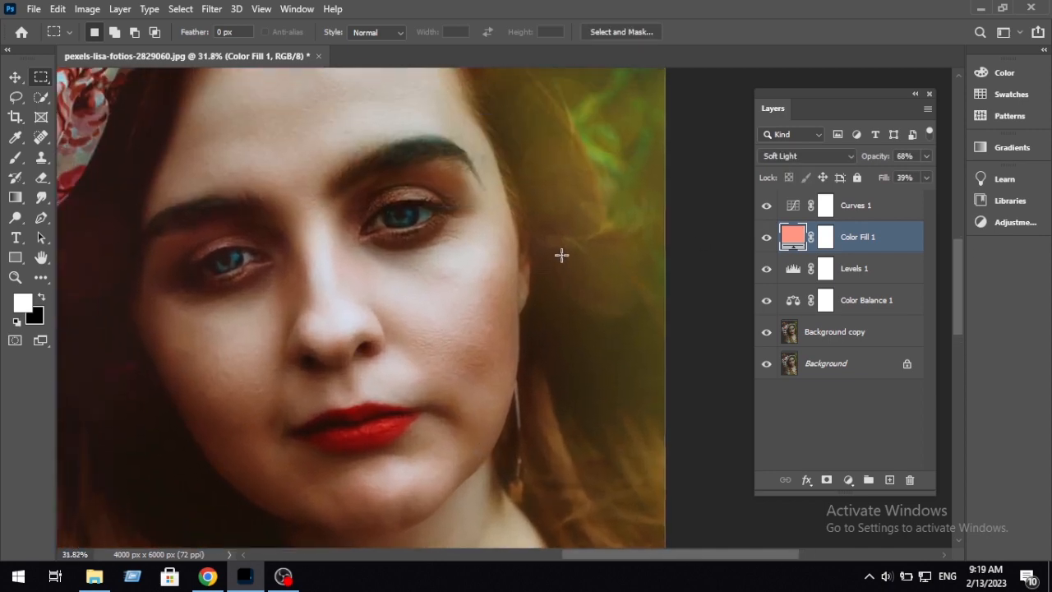
scroll(635, 280, down, 3)
drag(606, 275, 581, 313)
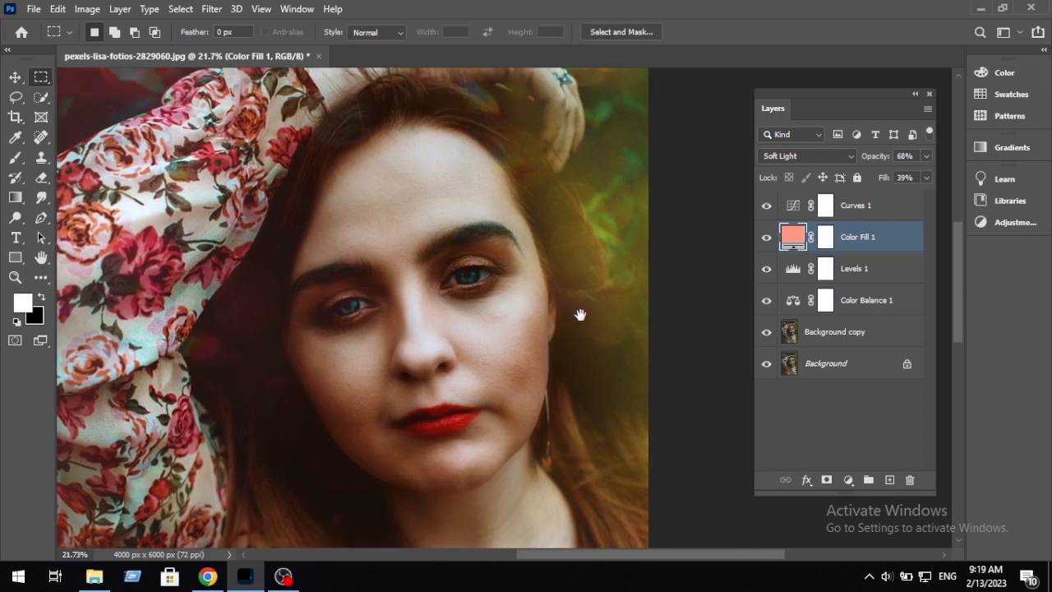
scroll(581, 312, down, 3)
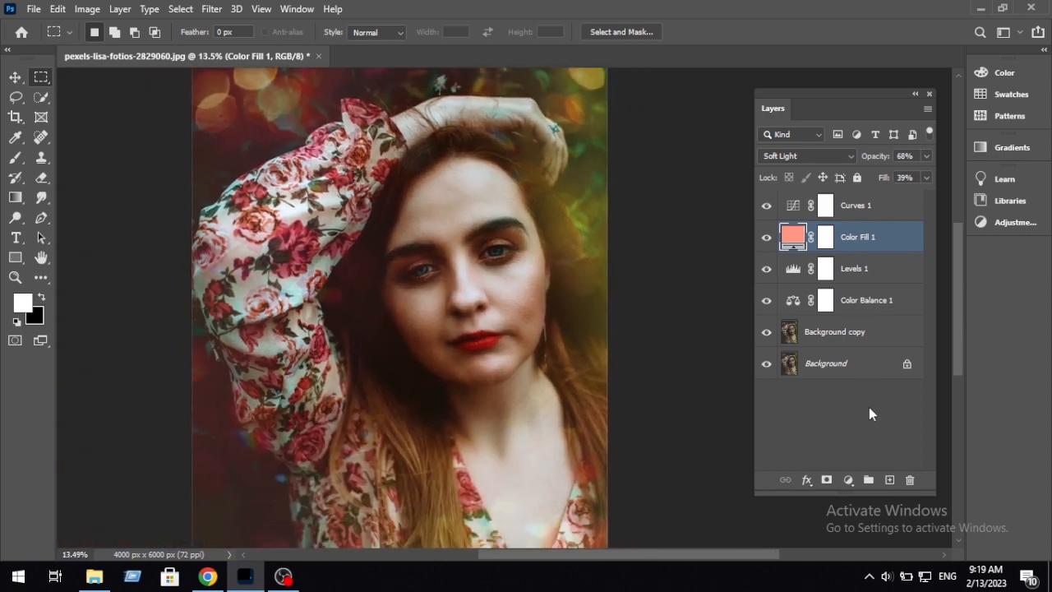
Step: Add a Color Lookup adjustment directly above Background copy, load the Soft_Warming.look 3D LUT, and close the settings
click(852, 337)
click(849, 479)
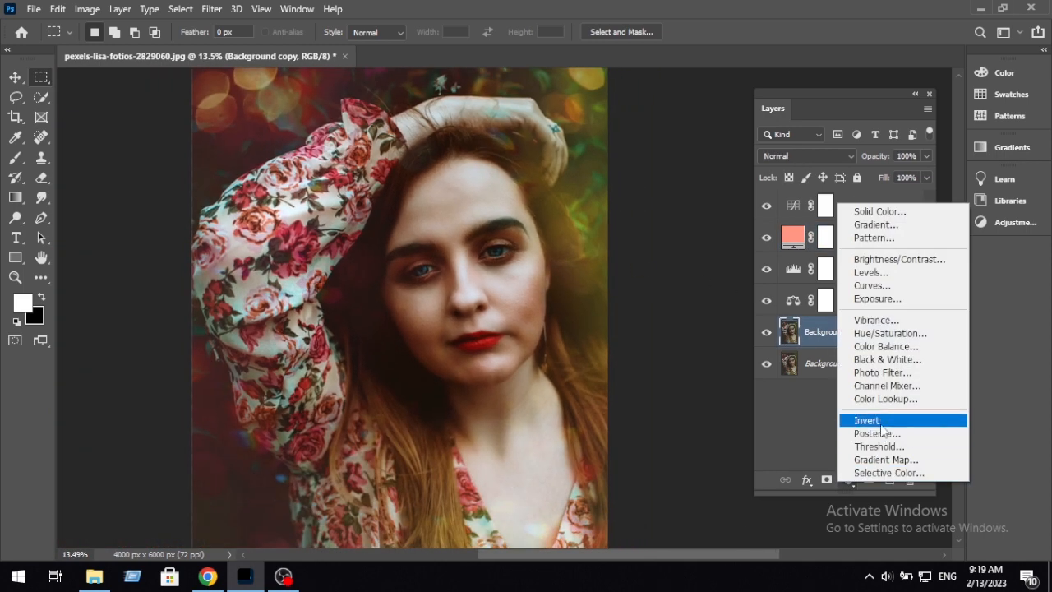
click(909, 399)
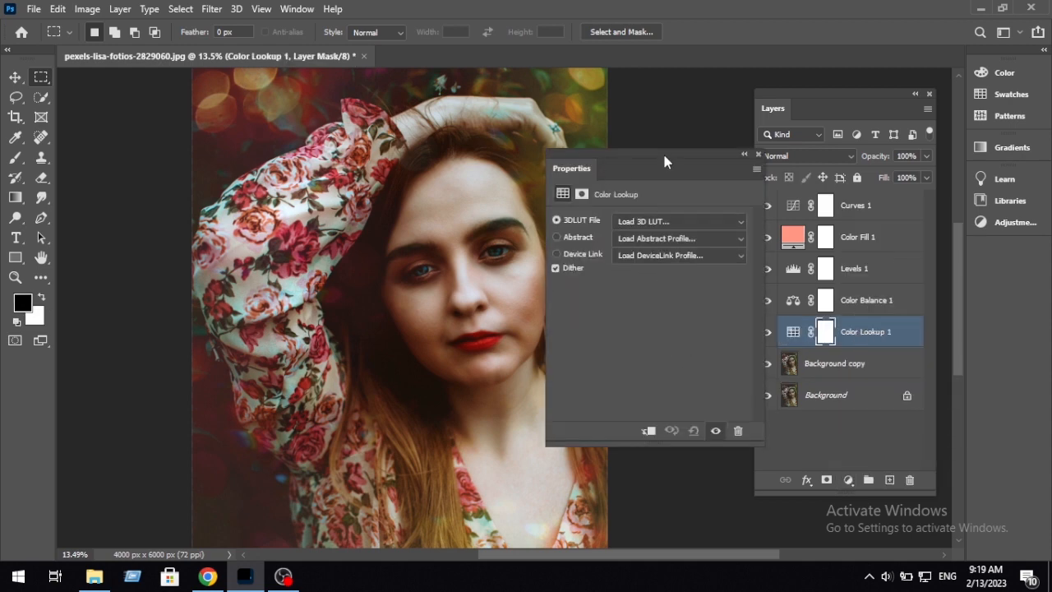
drag(662, 151, 752, 98)
click(796, 169)
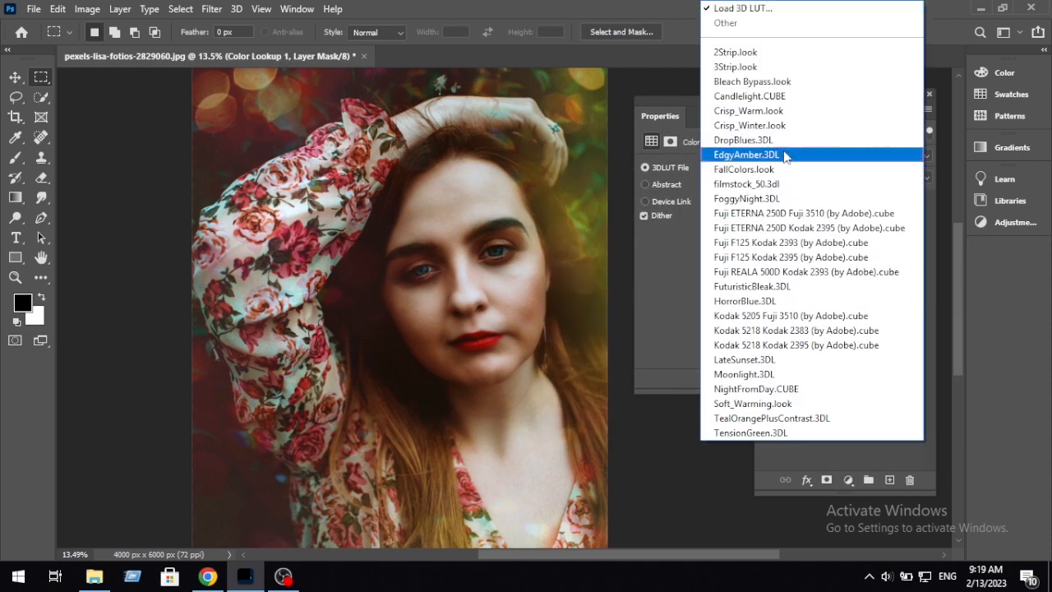
click(778, 403)
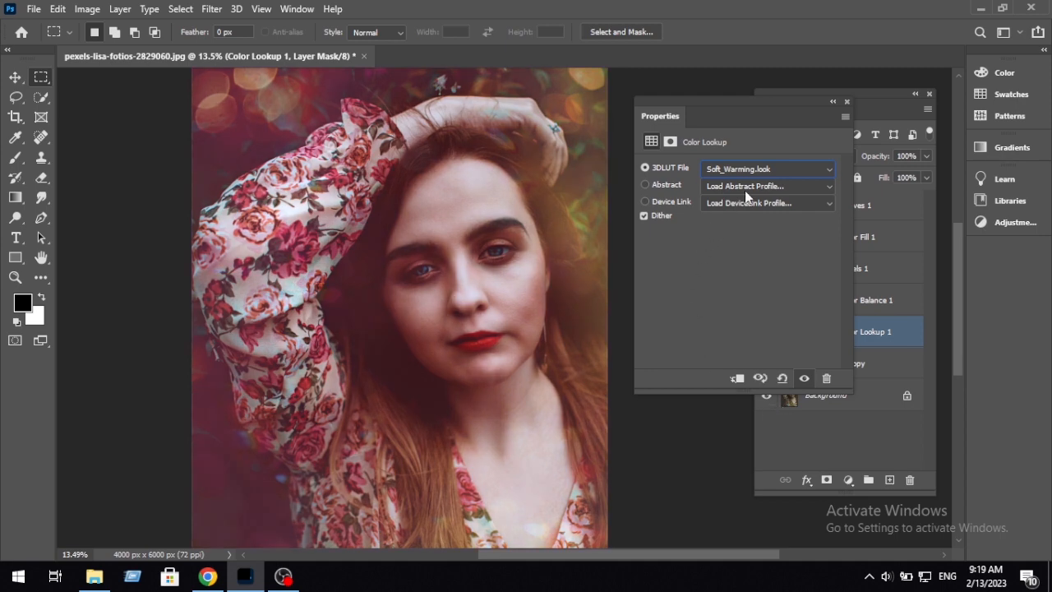
click(847, 102)
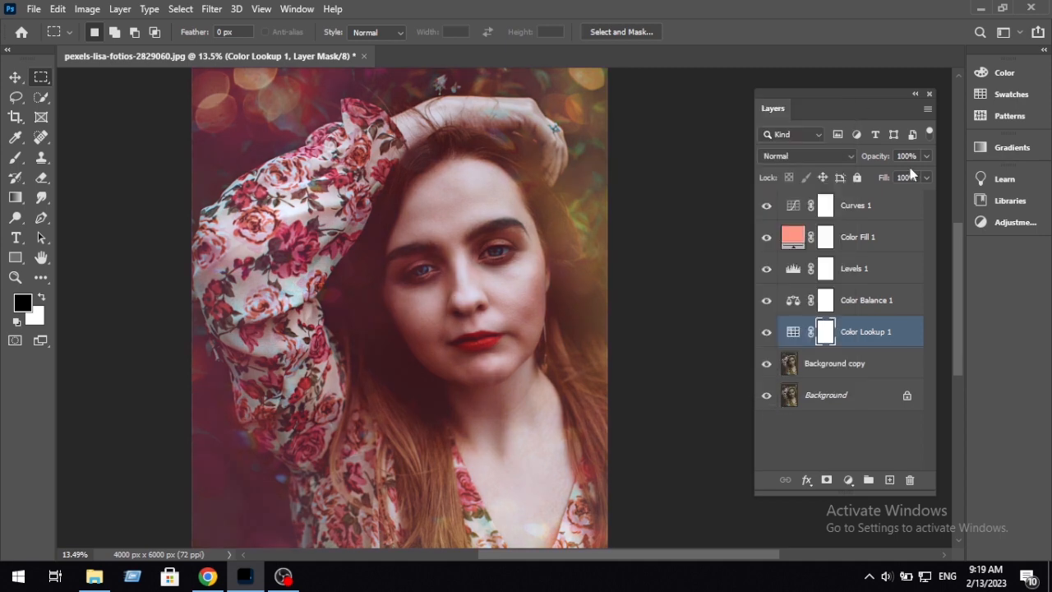
Step: Open the blending options of the Color Lookup 1 layer and raise the Underlying Layer black value under Blend If Gray to 115
click(907, 348)
right_click(904, 337)
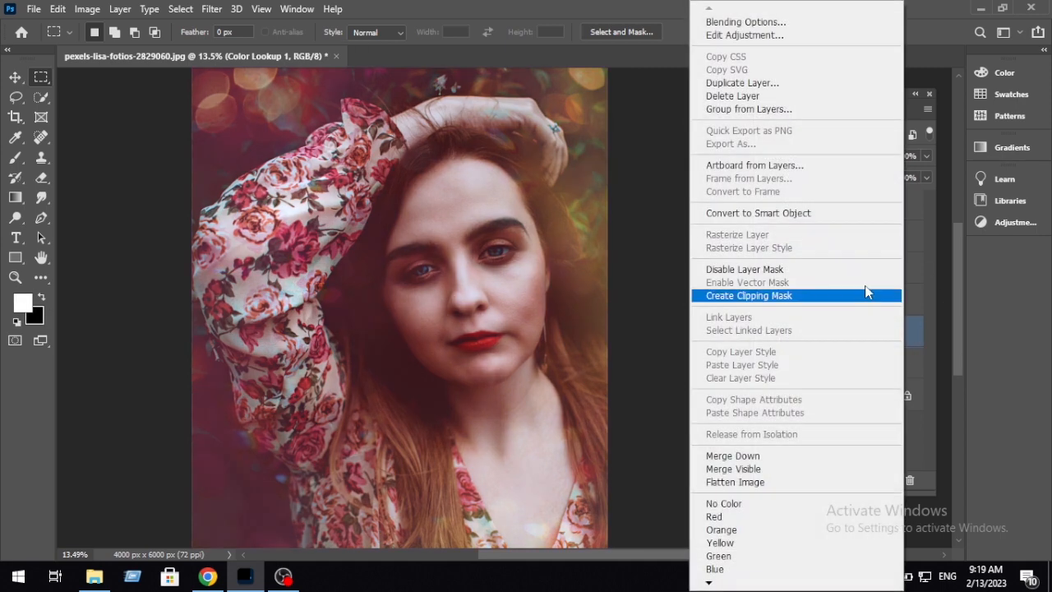
click(715, 23)
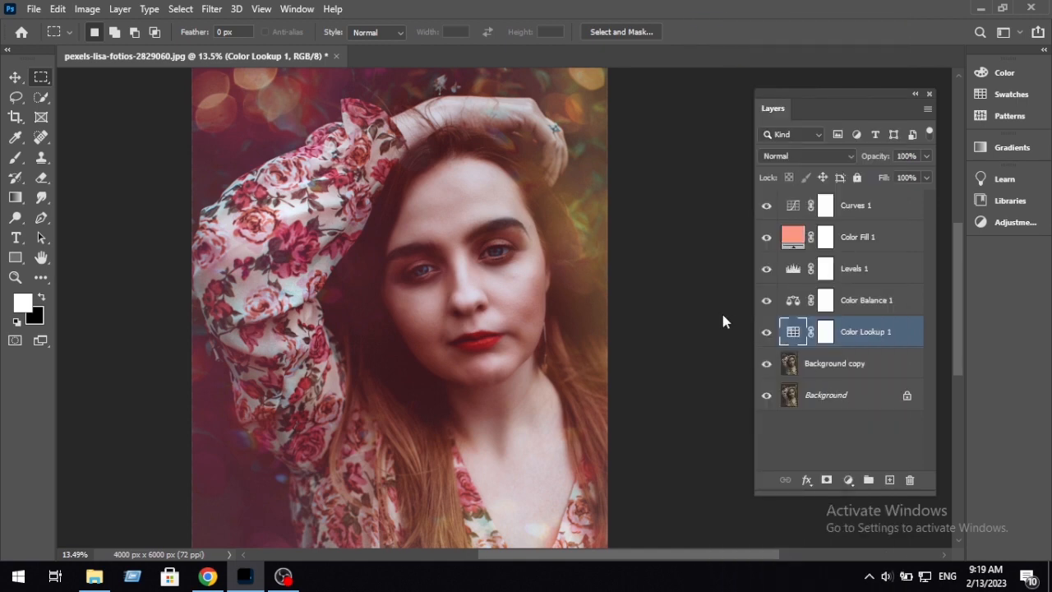
drag(633, 138, 859, 127)
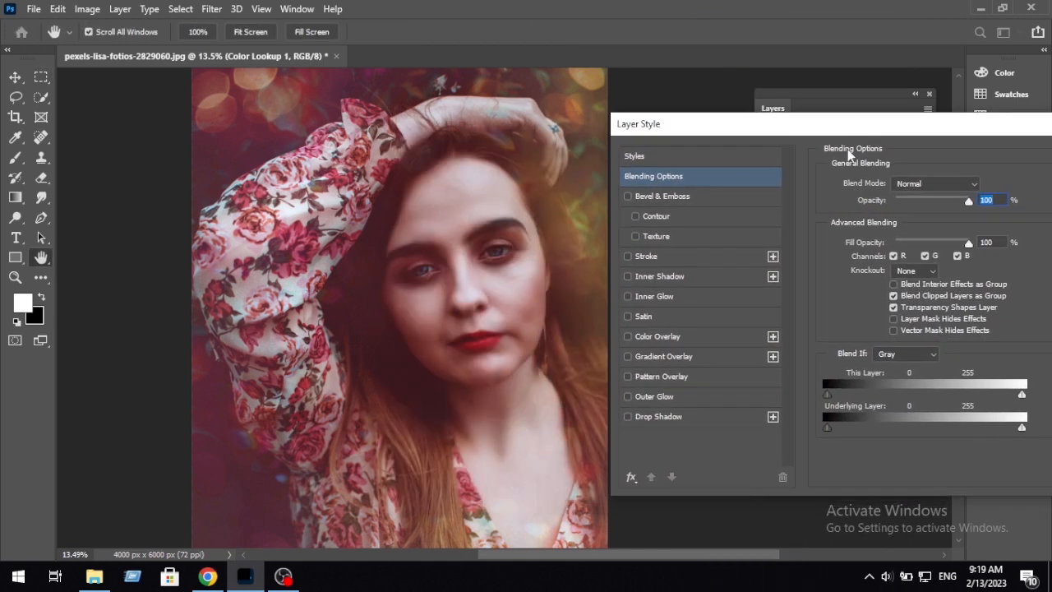
drag(830, 428, 882, 429)
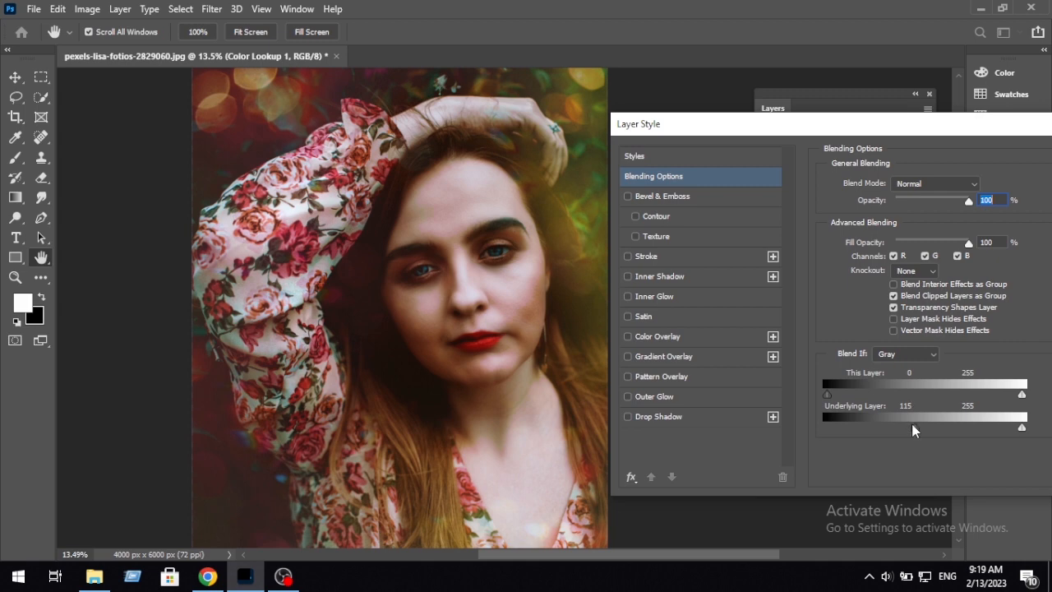
Step: Fine-tune the dark and light ends of the Underlying Layer Blend If range for Color Lookup 1 and accept the blending options
drag(915, 429, 881, 426)
mouse_move(1023, 429)
mouse_down()
mouse_move(944, 434)
mouse_move(1022, 429)
mouse_up()
drag(946, 430, 920, 434)
drag(854, 430, 850, 436)
drag(972, 430, 1008, 434)
drag(1031, 125, 824, 130)
click(956, 162)
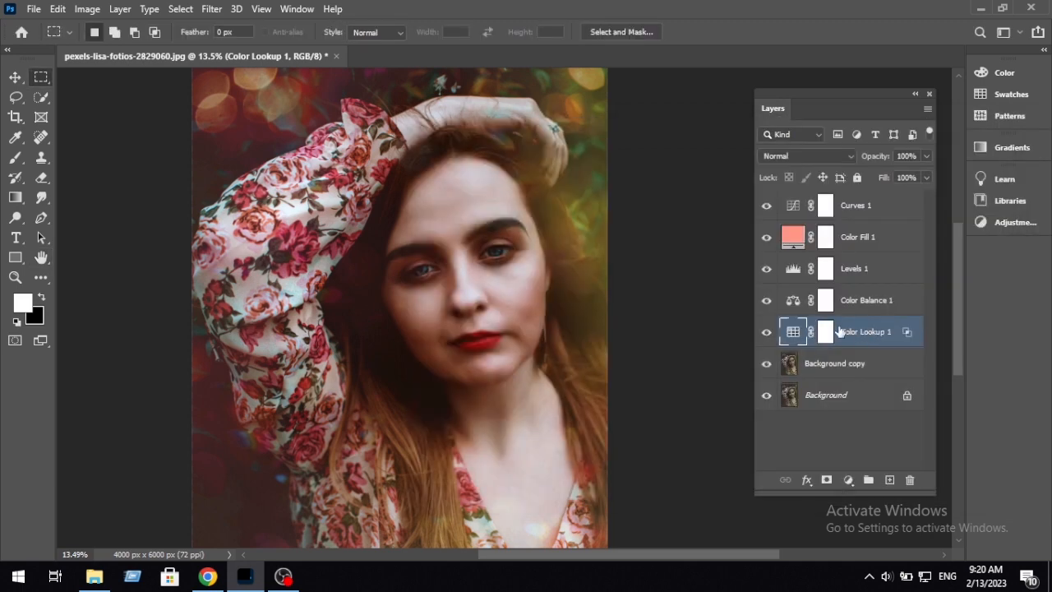
Step: Compare the portrait with the Color Lookup 1 layer hidden and shown, and examine the blended tones up close and as a whole
click(766, 332)
click(766, 333)
click(766, 333)
click(766, 333)
scroll(561, 335, down, 2)
scroll(562, 333, up, 3)
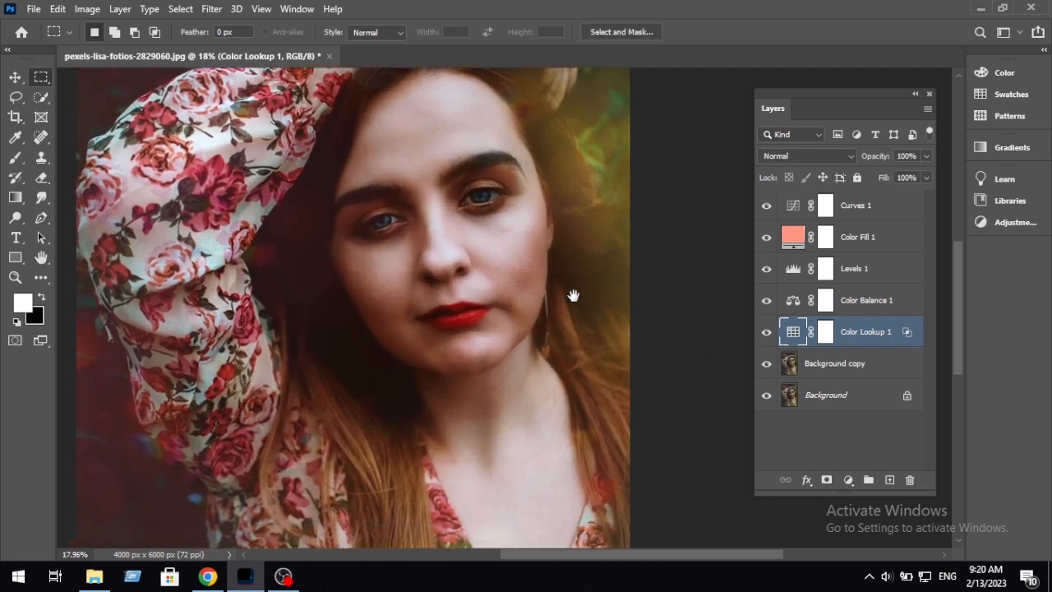
scroll(576, 300, down, 3)
scroll(582, 306, down, 2)
scroll(695, 339, up, 1)
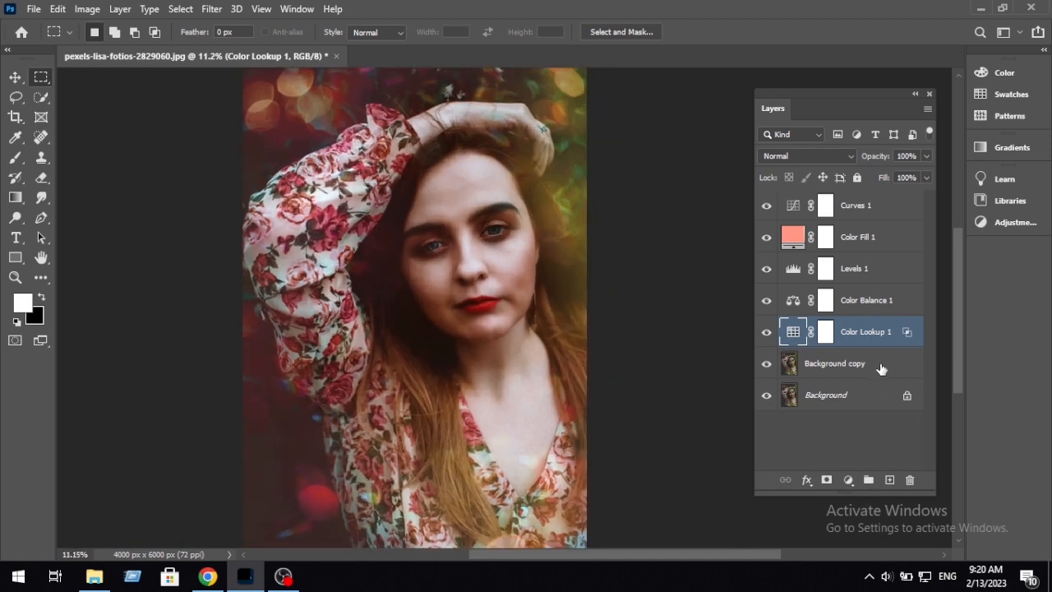
Step: Fine-tune the white input level of the Levels 1 adjustment and close its settings to judge the whole portrait
double_click(794, 277)
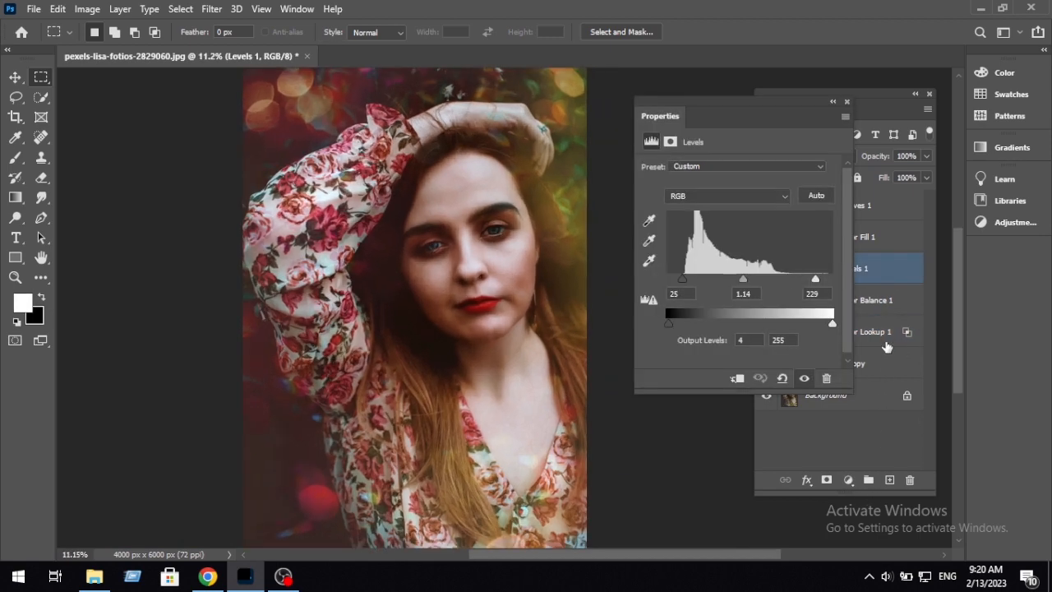
drag(811, 284, 817, 284)
click(846, 101)
scroll(621, 321, down, 1)
scroll(622, 321, down, 1)
scroll(622, 322, up, 3)
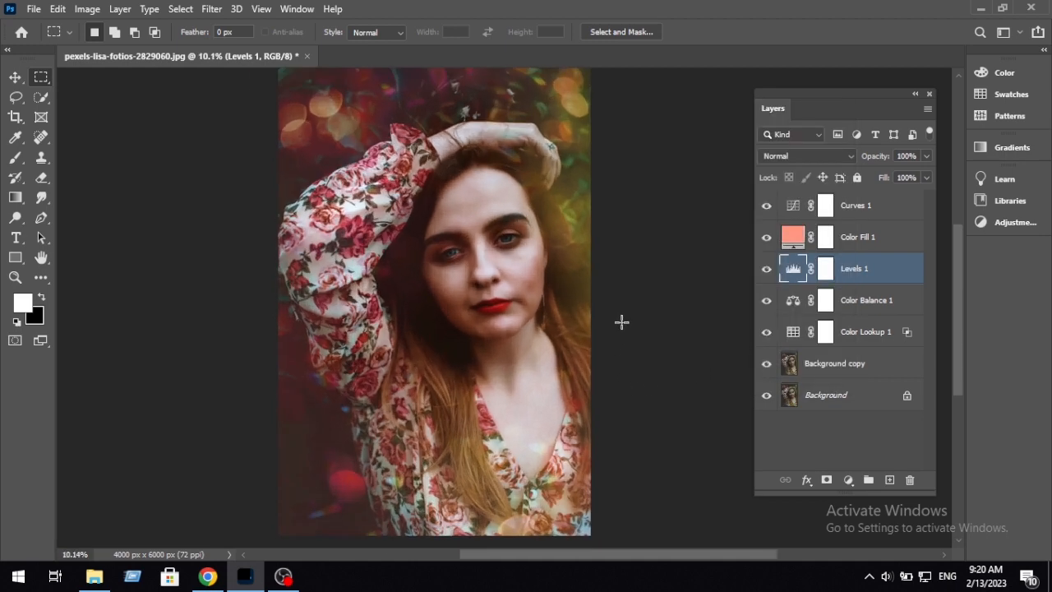
Step: Group all layers from Curves 1 down to Background copy, leaving only the locked Background outside the group
click(870, 380)
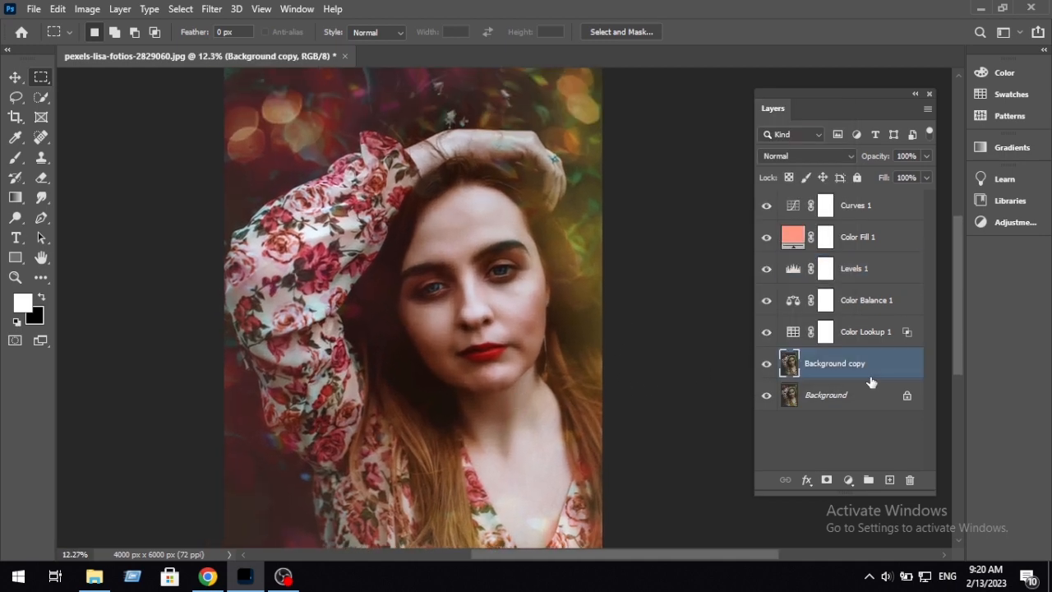
click(886, 208)
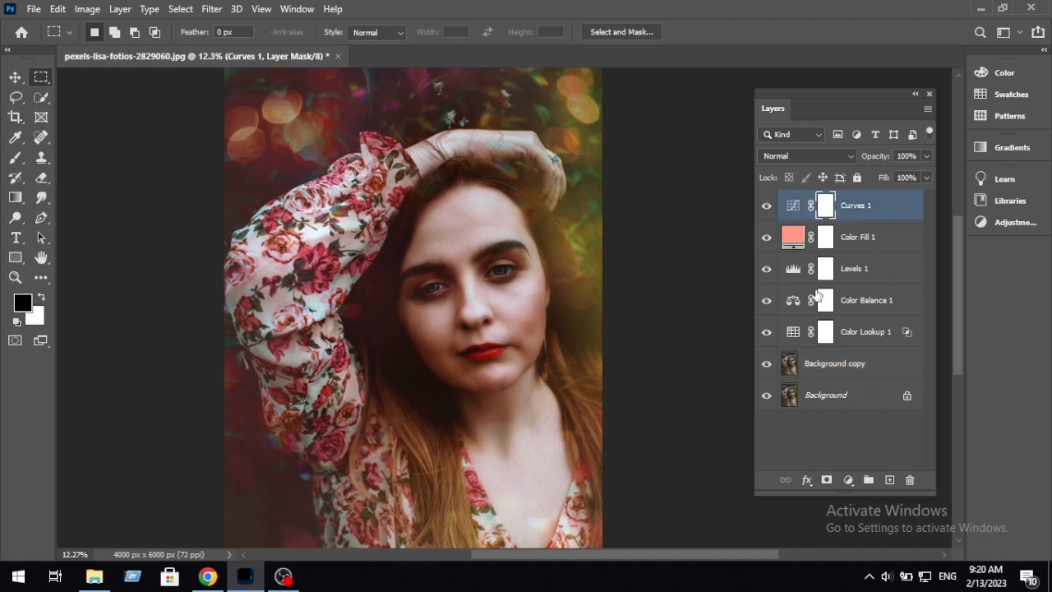
click(893, 212)
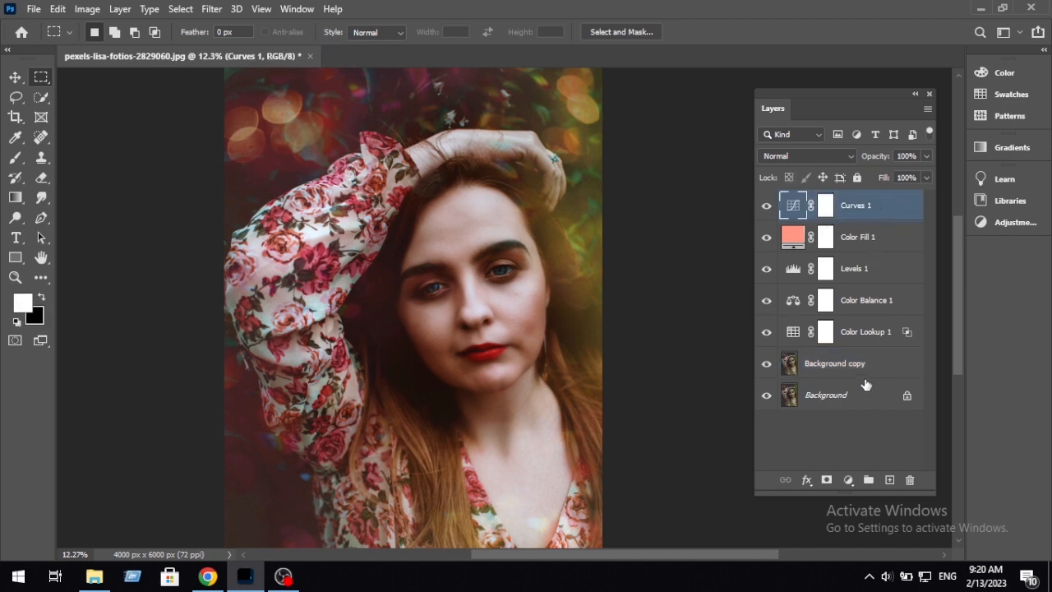
shift+click(867, 335)
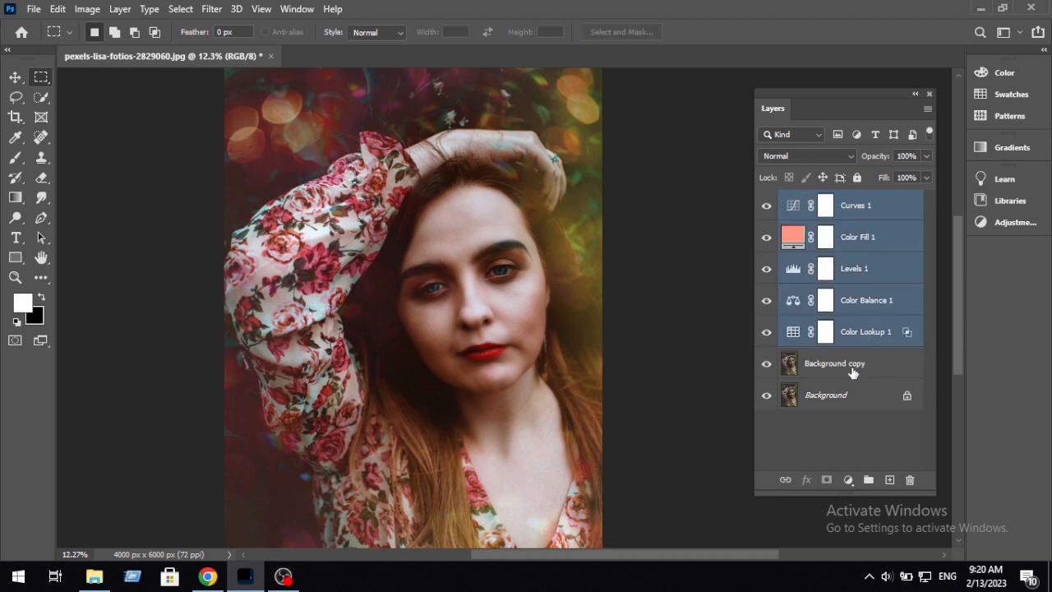
shift+click(892, 364)
click(869, 479)
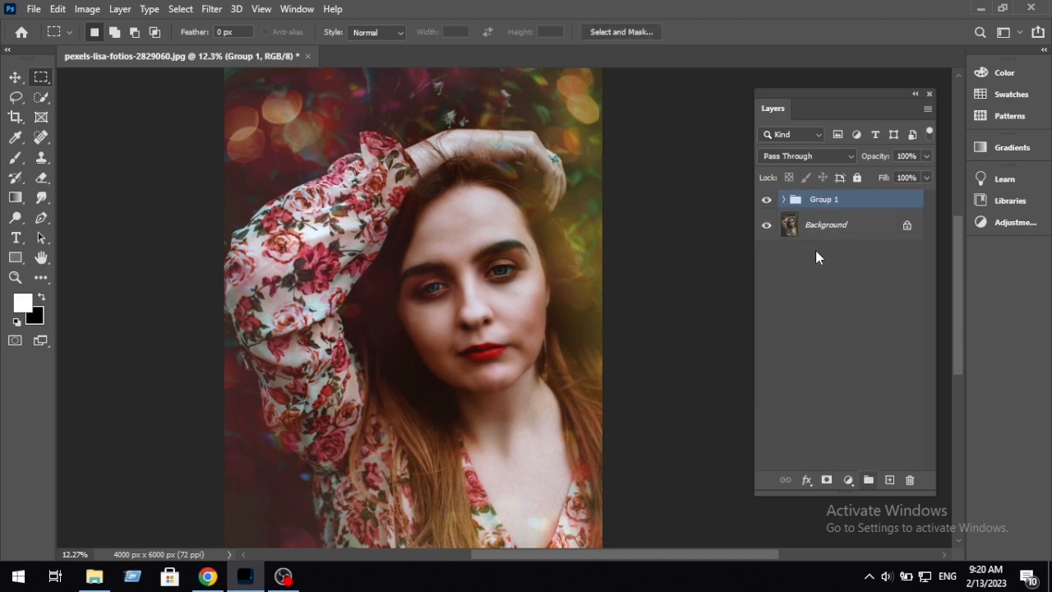
Step: Compare the original and graded portrait by hiding and showing Group 1
click(861, 212)
click(861, 205)
click(768, 201)
click(767, 201)
drag(615, 403, 589, 370)
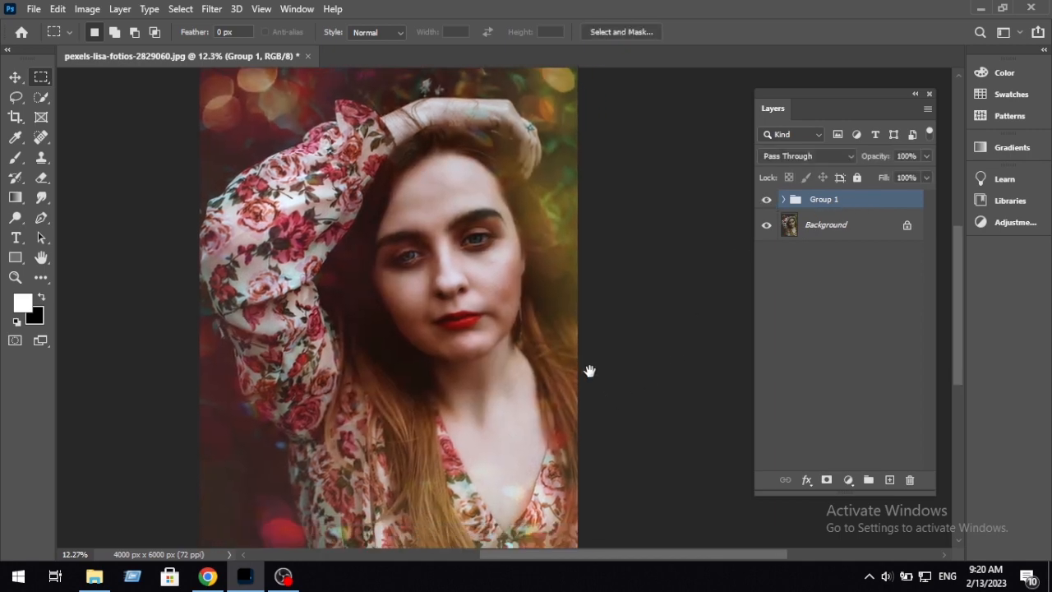